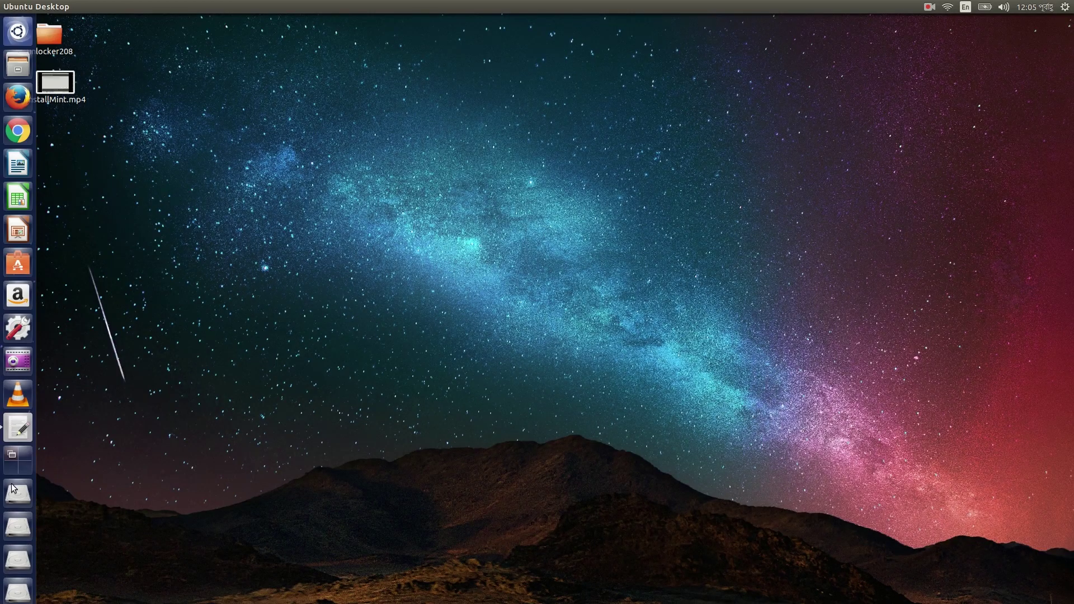
- Start VLC media player from its cone icon in the Unity launcher
left_click(18, 395)
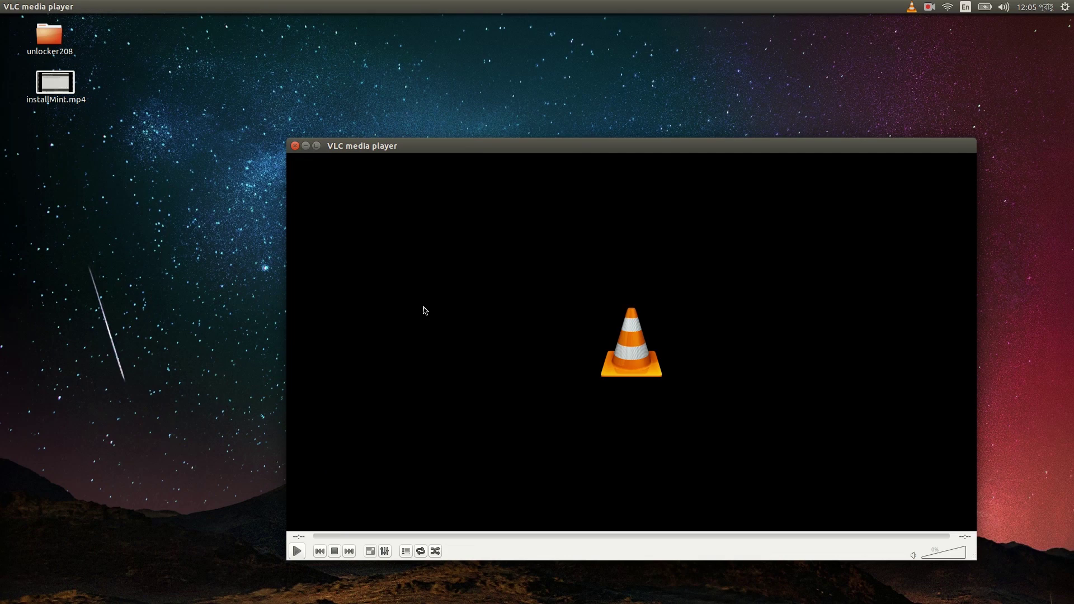
- Shift the VLC window further left and open the Tools menu from the global menu bar
left_click_drag(392, 151, 284, 159)
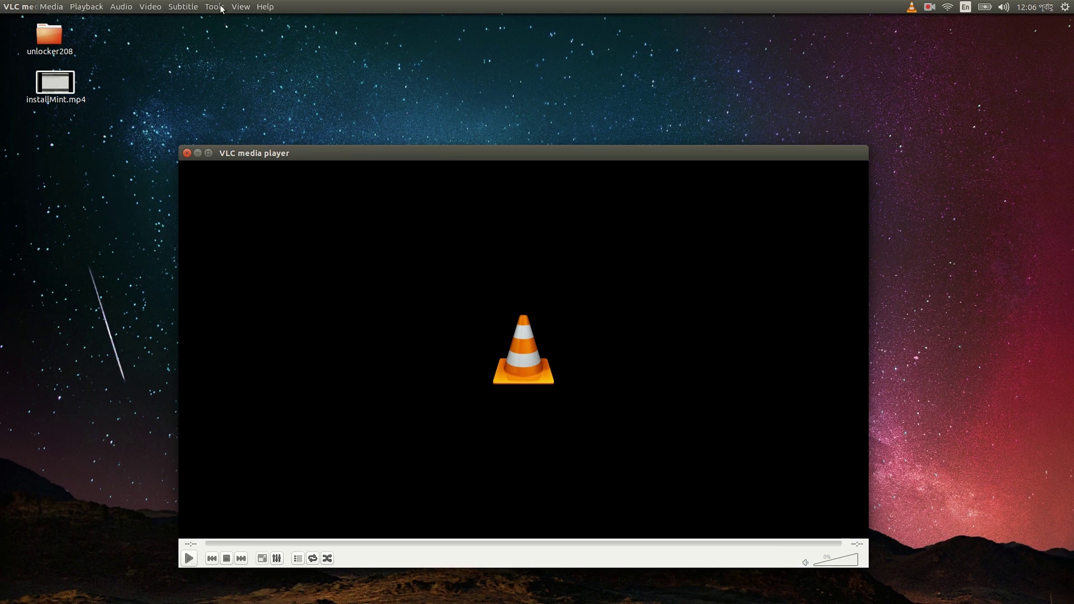
left_click(211, 8)
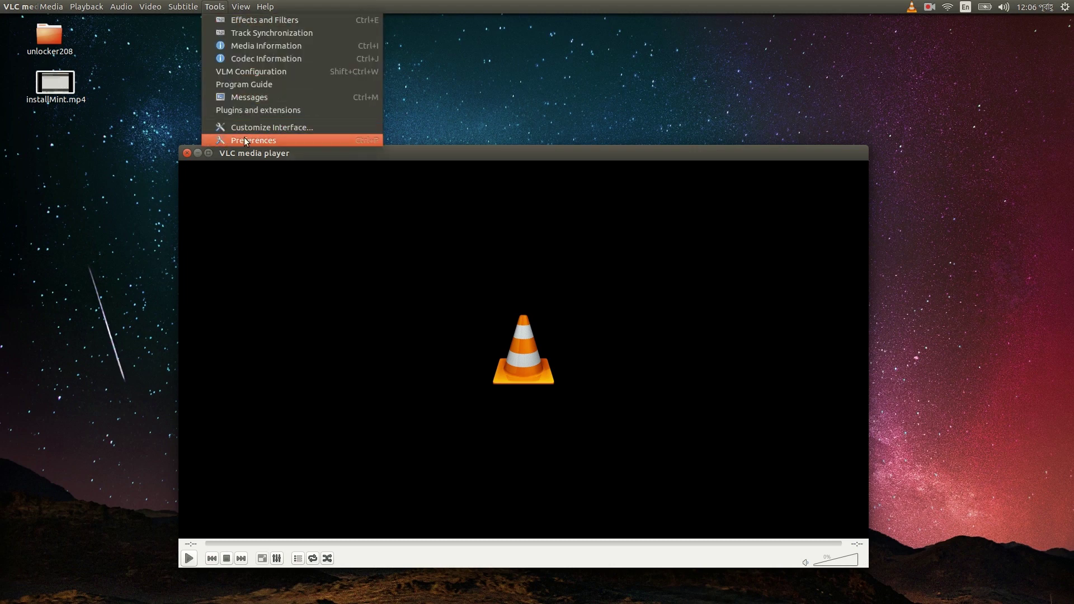
- Open VLC Preferences, reposition the window, and show the Hotkeys page
left_click(261, 142)
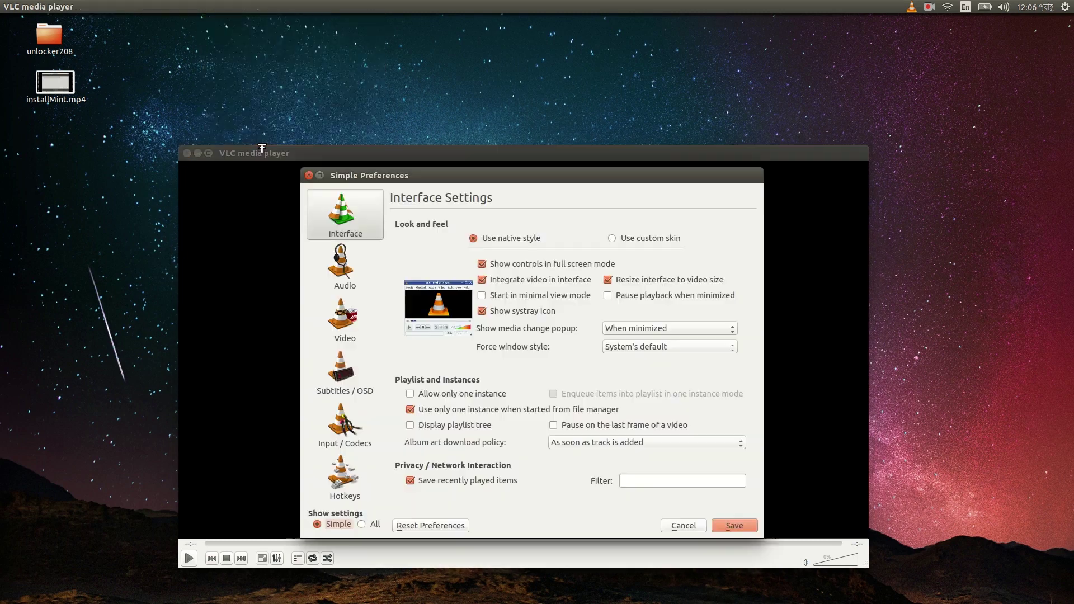
left_click_drag(414, 176, 435, 85)
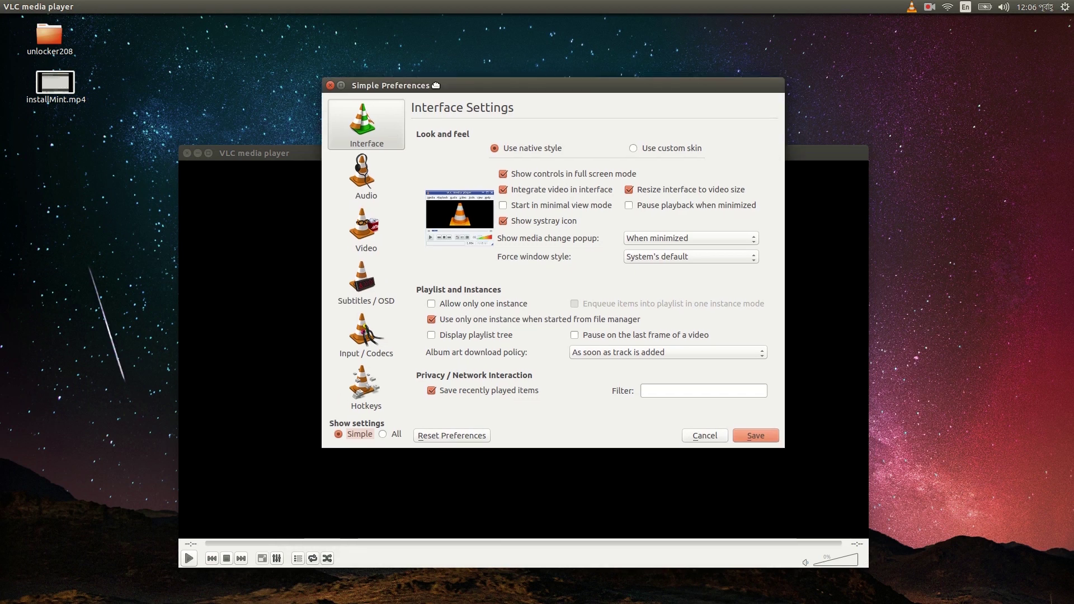
left_click(361, 394)
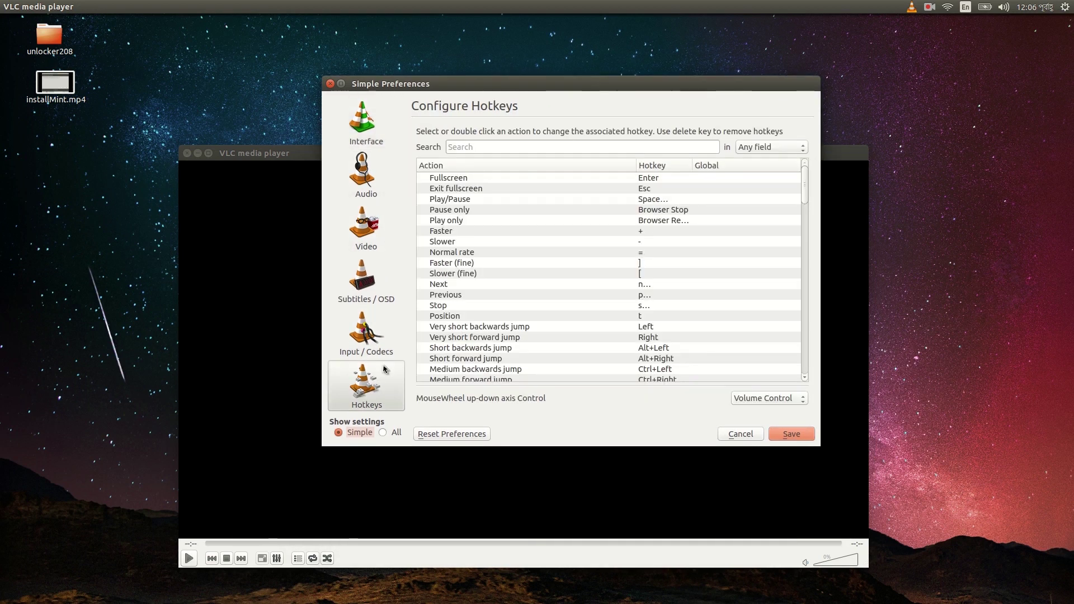
- Try remapping the Fullscreen hotkey to Right, then cancel so it stays on Enter
left_click(651, 178)
double_click(652, 179)
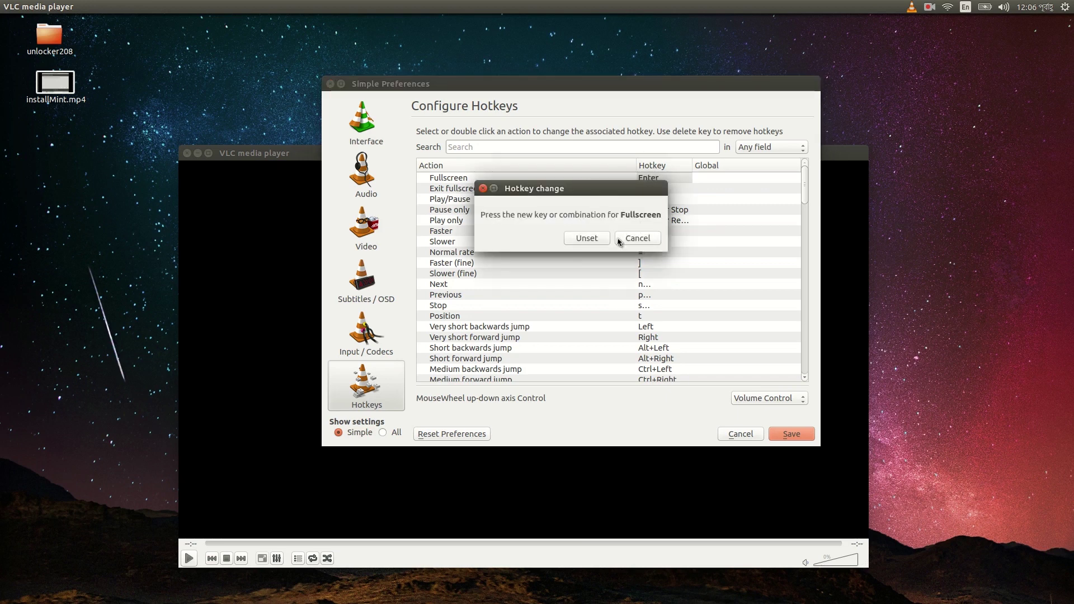
key("Right")
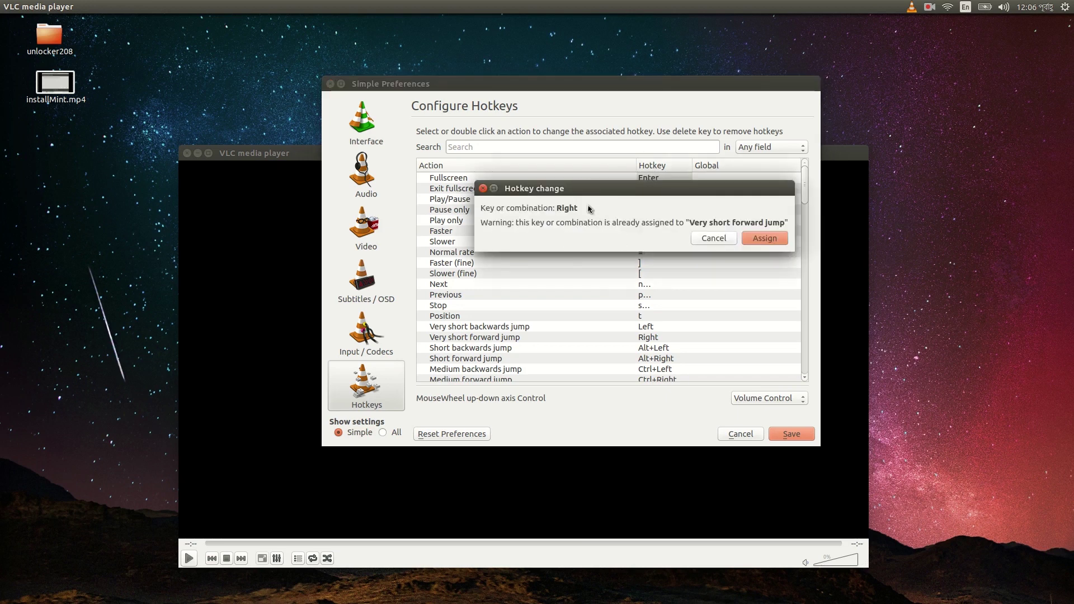
left_click(481, 189)
- Browse the hotkey list and select the Very short forward jump entry
scroll(663, 307, "down", 4)
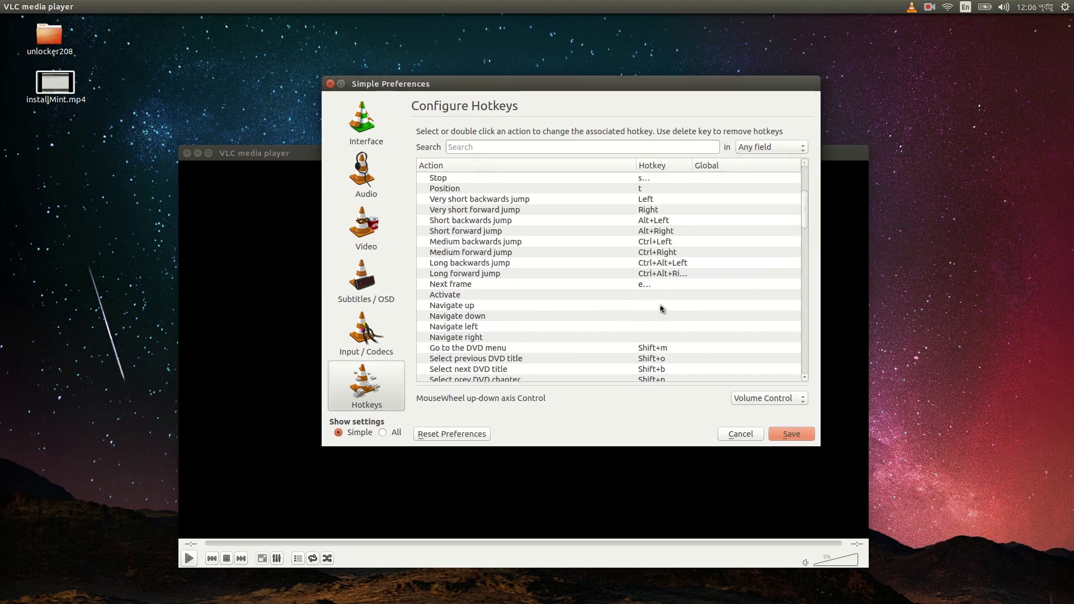
scroll(663, 307, "down", 15)
scroll(665, 305, "up", 15)
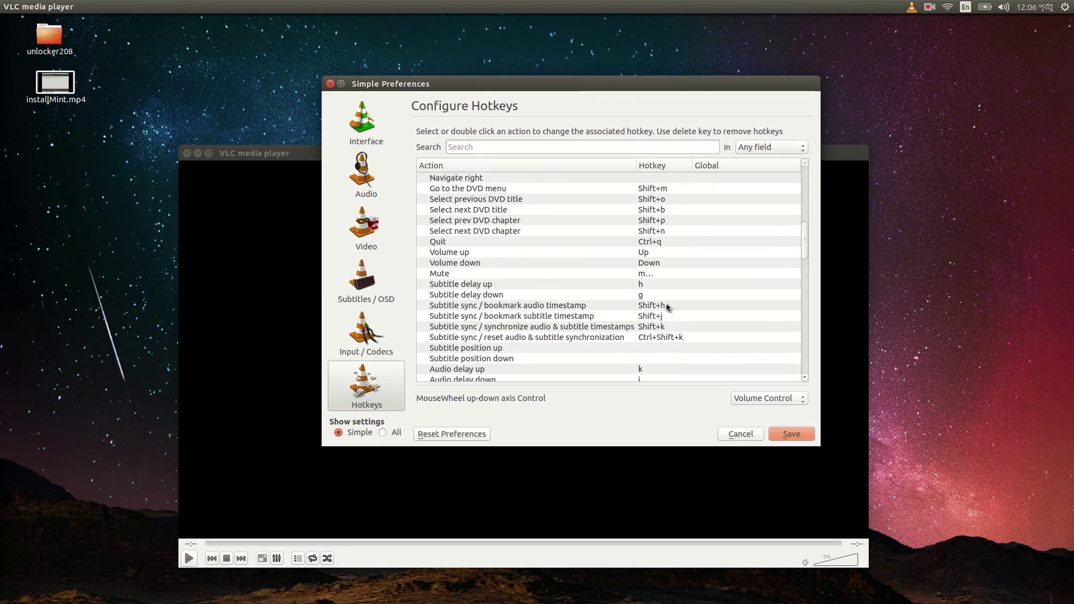
scroll(584, 272, "up", 3)
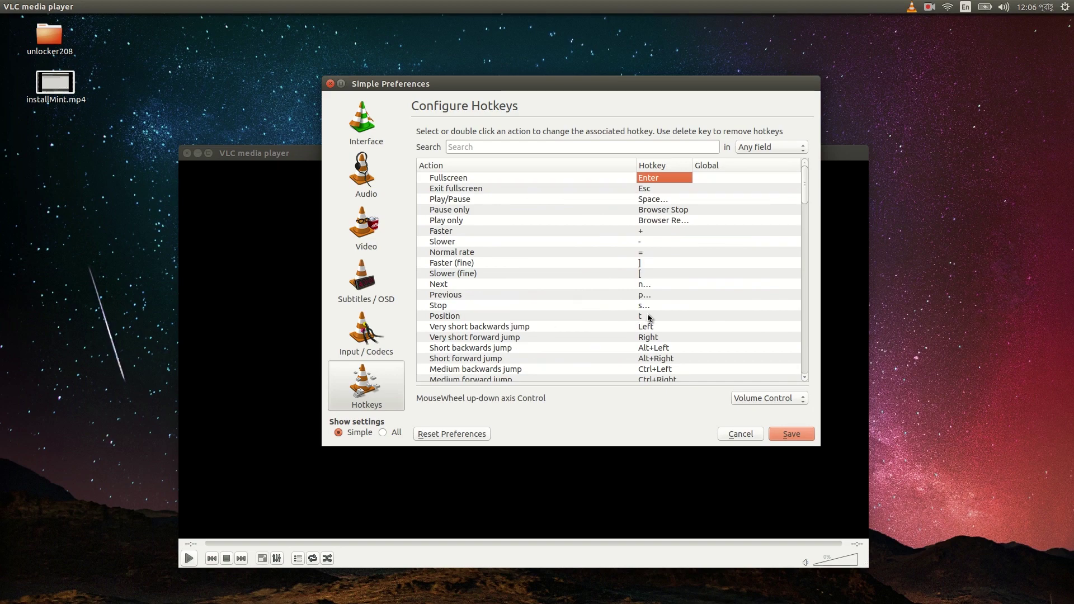
left_click(659, 333)
scroll(671, 344, "down", 11)
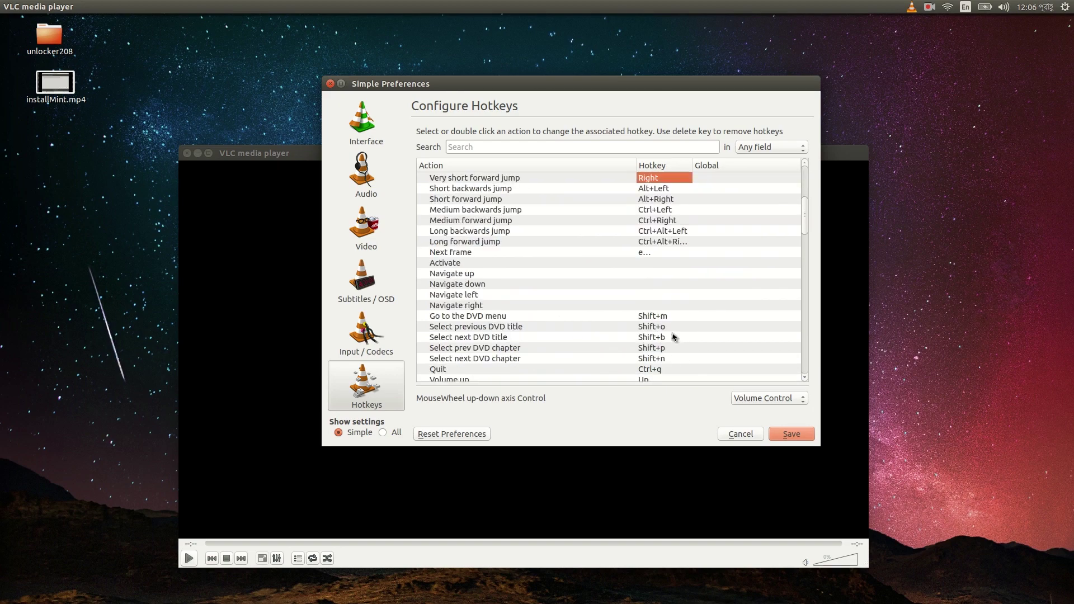
scroll(681, 373, "down", 3)
- Drop installMint.mp4 onto VLC to play it and restore the maximized window
left_click(741, 434)
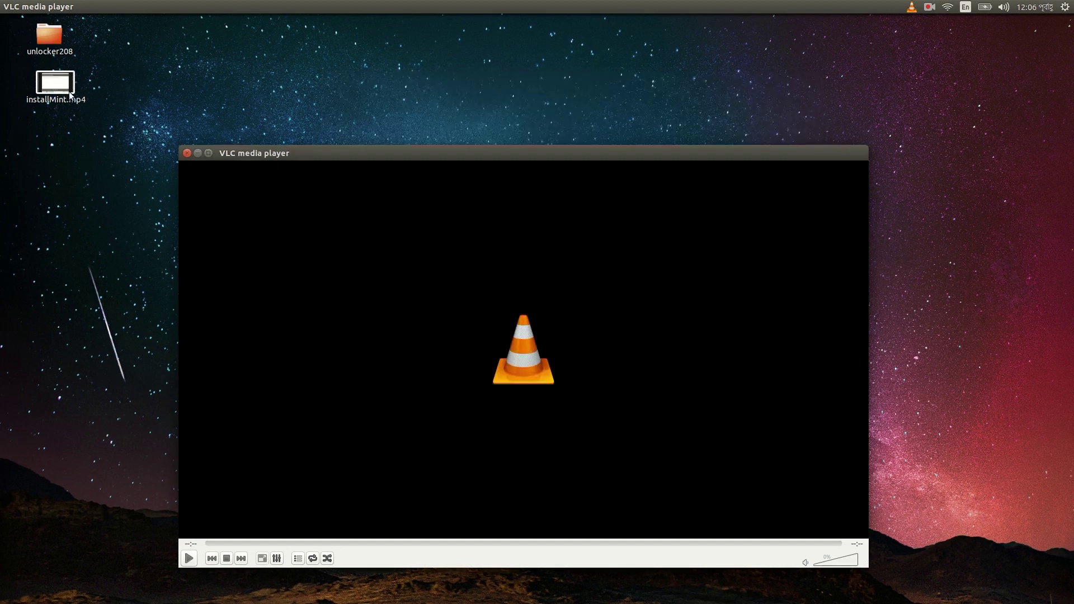
left_click_drag(64, 91, 389, 264)
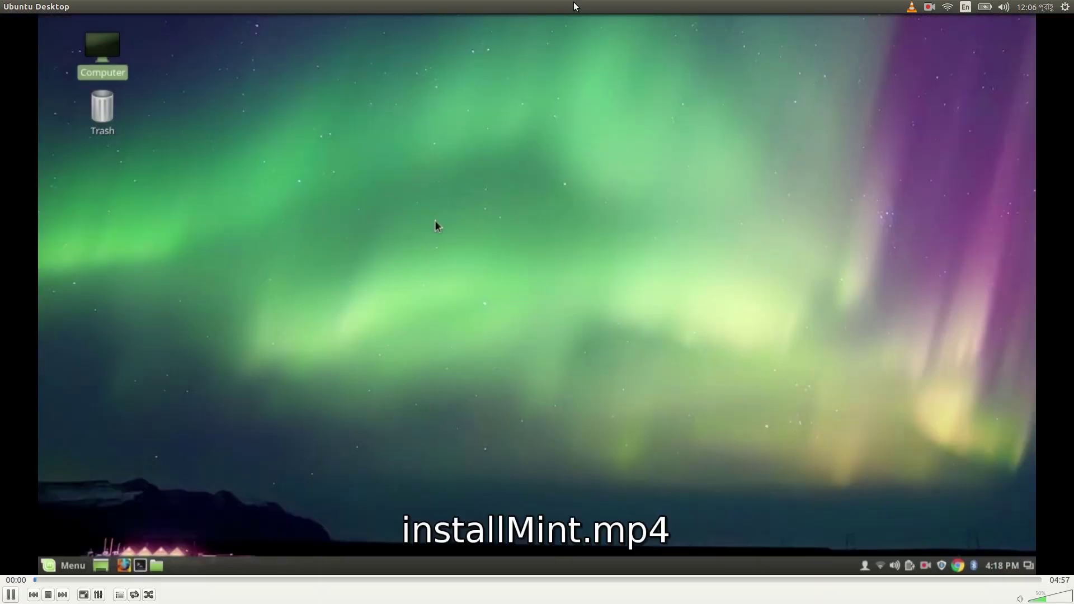
left_click_drag(576, 7, 607, 7)
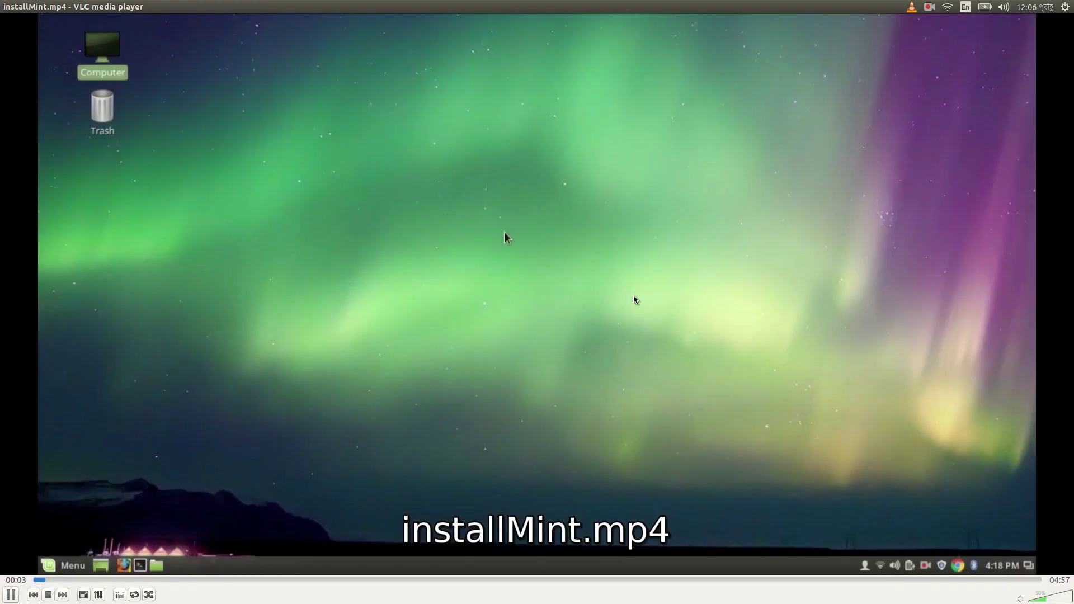
- Skip forward through installMint.mp4 to the Mint boot screen
key("t")
key("shift+Right")
key("shift+Right")
key("shift+Right")
key("shift+Right")
key("shift+Right")
key("shift+Right")
key("shift+Right")
key("shift+Right")
key("shift+Right")
key("shift+Right")
key("shift+Right")
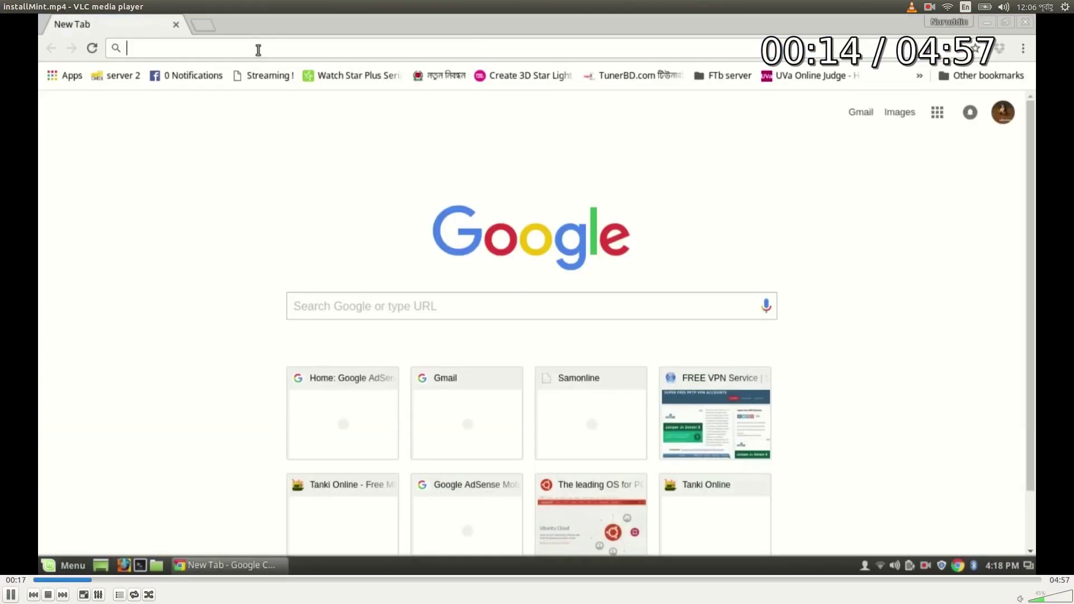
scroll(537, 294, "right", 15)
scroll(537, 294, "left", 8)
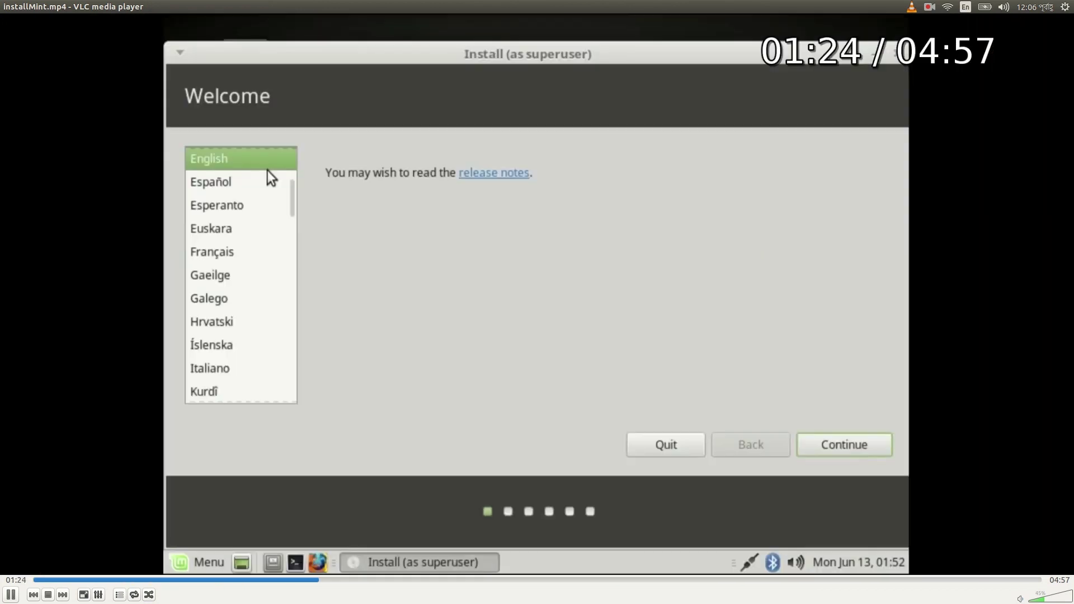
scroll(537, 294, "up", 1)
- Adjust the playback volume with Ctrl+Down/Up, ending at 25%
key("ctrl+Down")
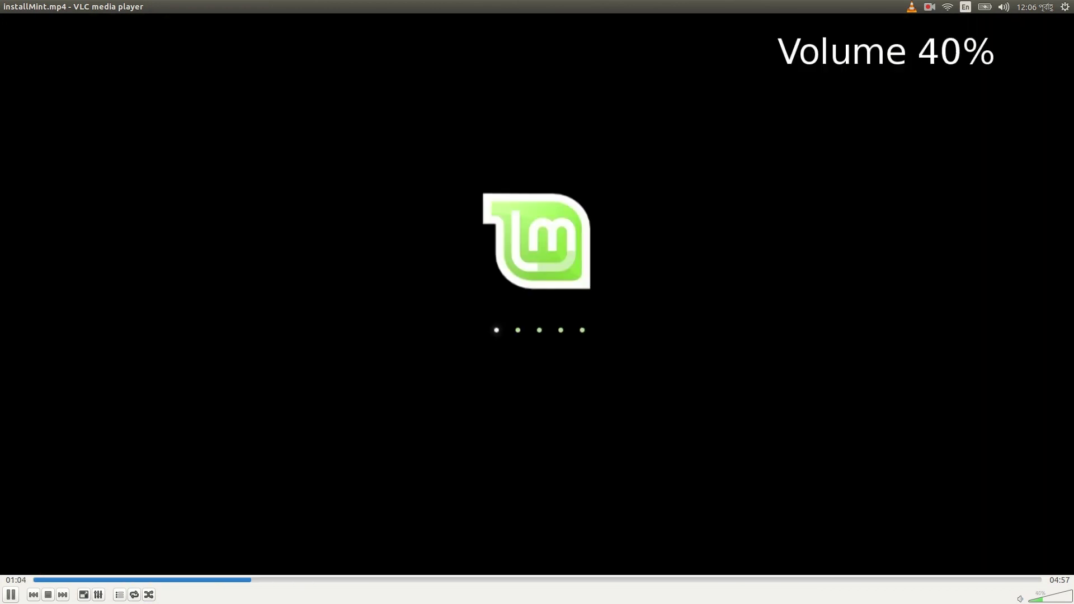
key("ctrl+Down")
key("ctrl+Up")
key("ctrl+Up")
key("ctrl+Up")
key("ctrl+Up")
key("ctrl+Down")
key("ctrl+Down")
key("ctrl+Down")
key("ctrl+Down")
key("ctrl+Down")
key("ctrl+Down")
key("ctrl+Down")
key("ctrl+Down")
key("ctrl+Down")
key("ctrl+Down")
key("ctrl+Up")
key("ctrl+Up")
key("ctrl+Up")
key("ctrl+Up")
key("ctrl+Up")
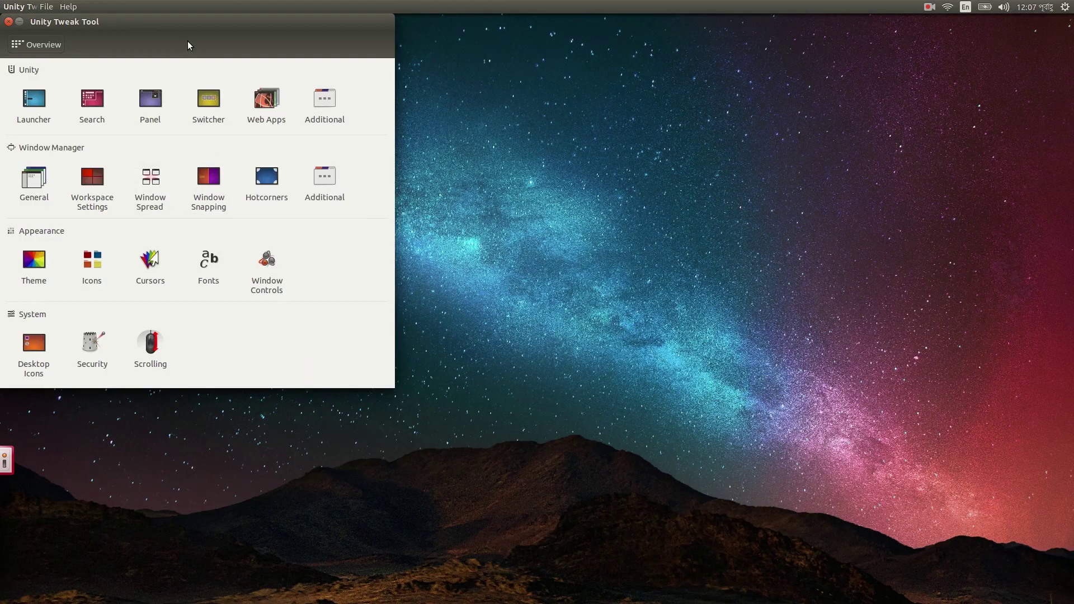
- Centre Unity Tweak Tool, open its Theme page, and select the Mbuntu-mb theme
left_click_drag(157, 22, 562, 137)
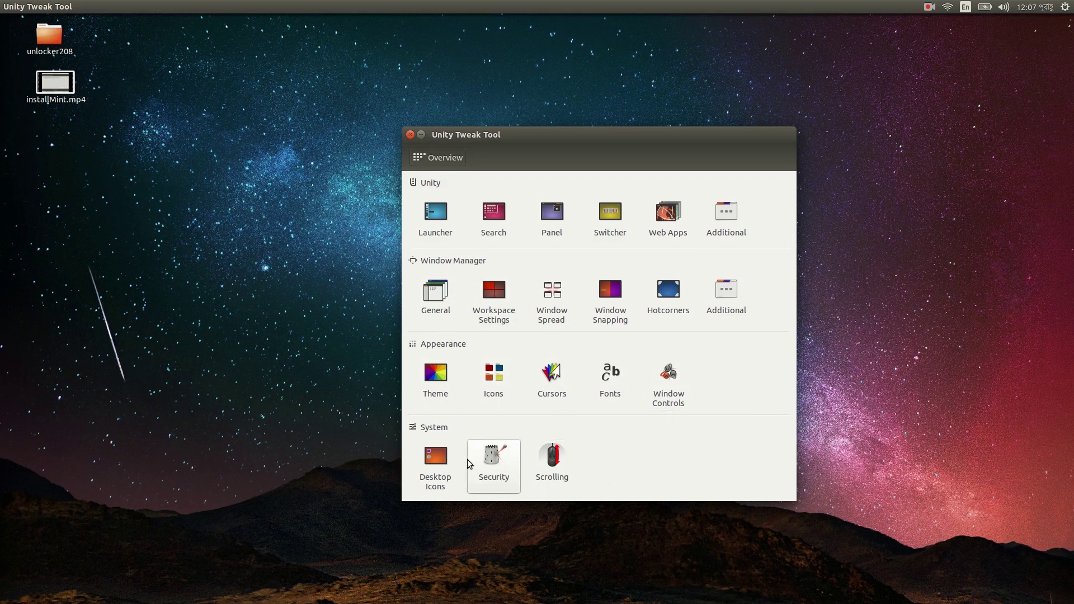
left_click(449, 370)
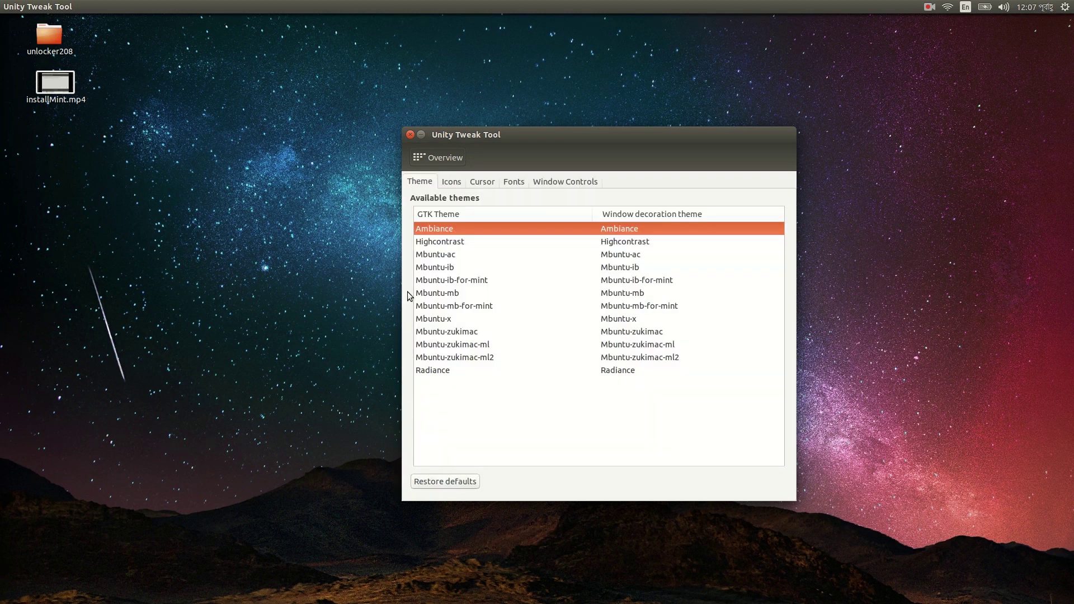
left_click_drag(483, 143, 493, 116)
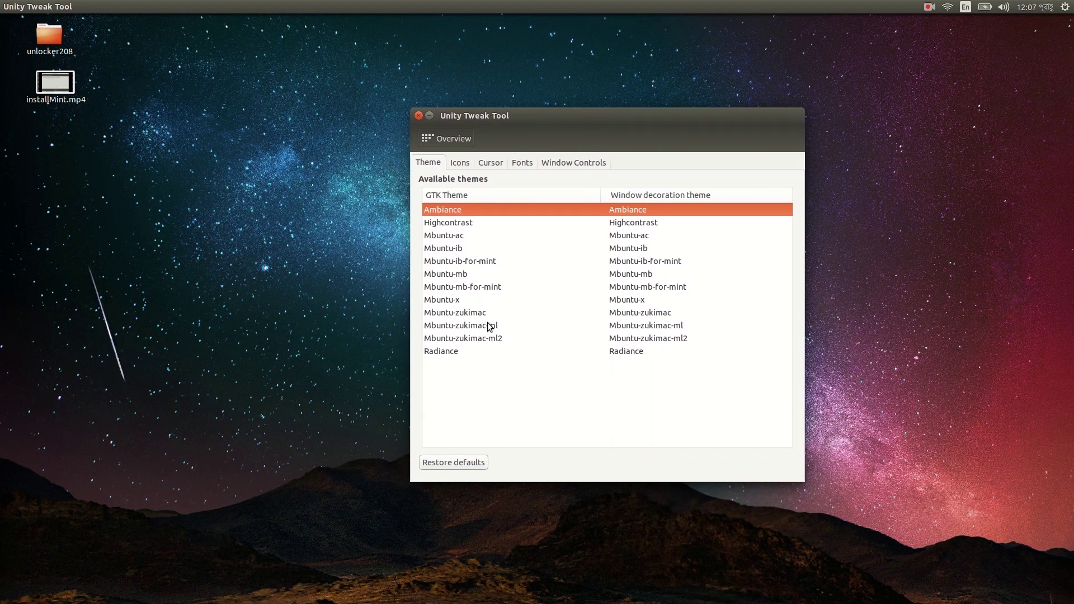
left_click(432, 276)
- Apply the Mbuntu-osx icon theme and the Mac-cursors cursor theme
left_click(465, 162)
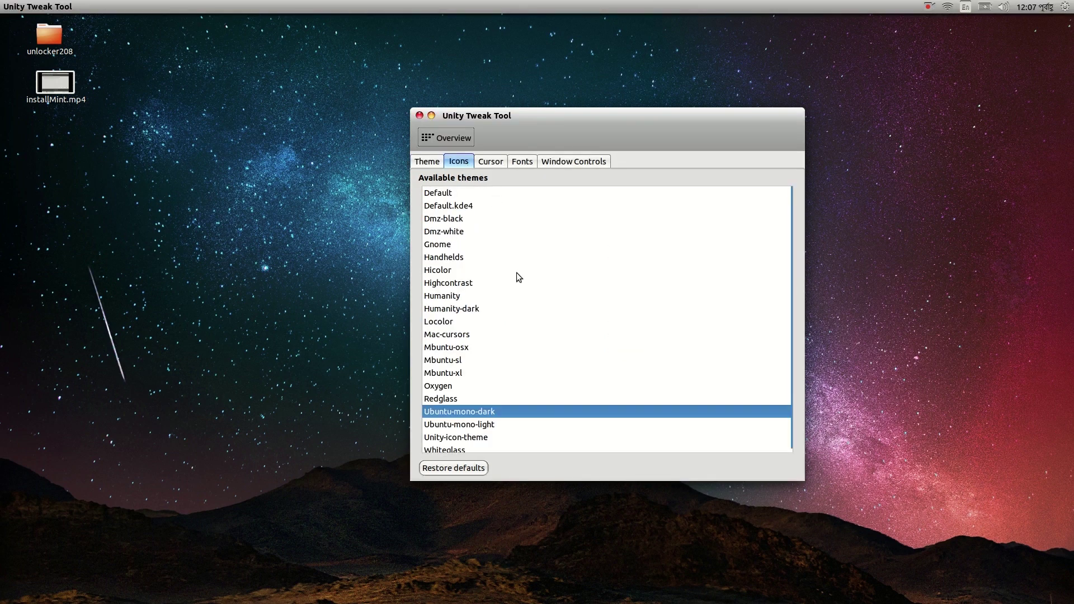
scroll(436, 338, "down", 1)
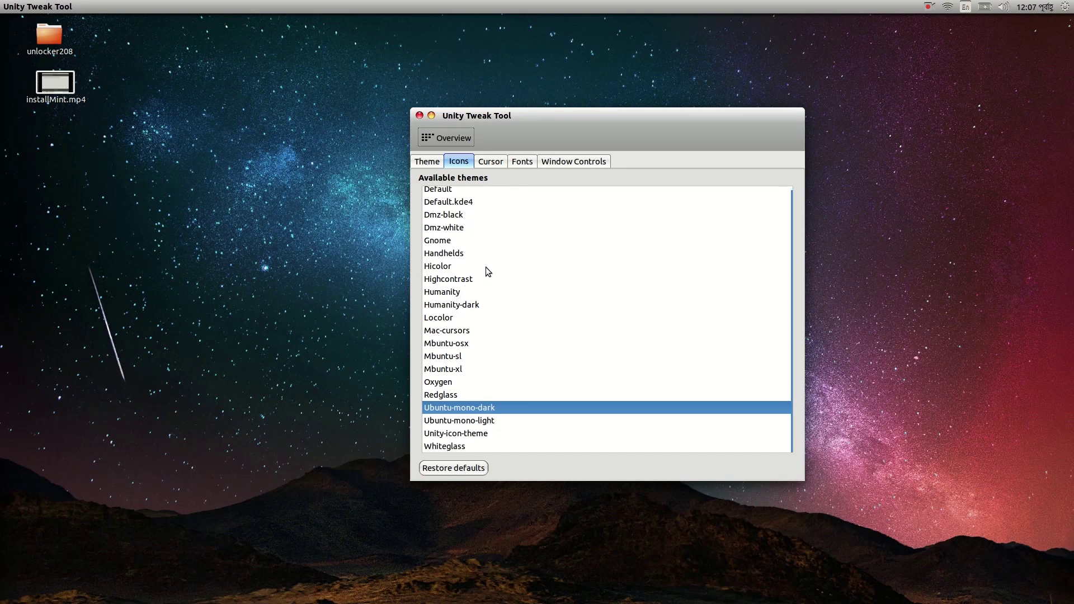
left_click(457, 345)
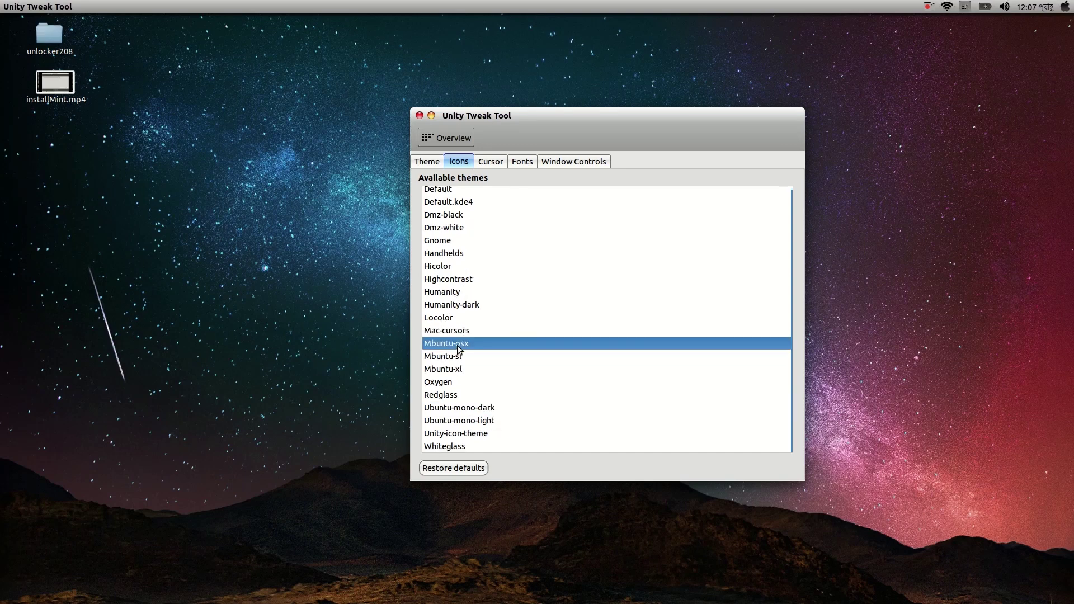
left_click(491, 162)
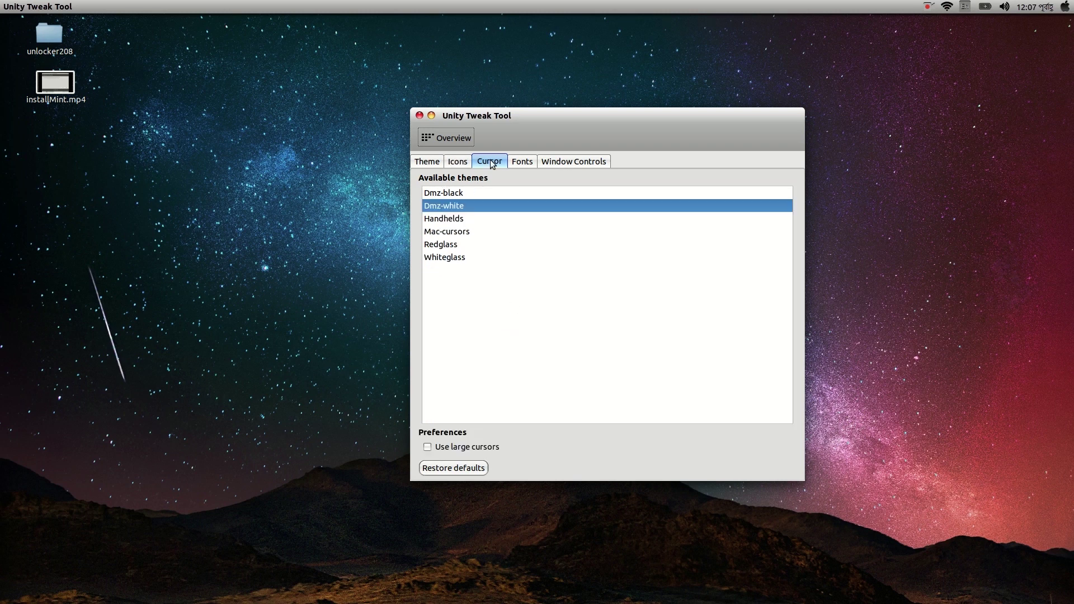
left_click(460, 233)
- Open Window Controls via Overview and set button alignment to Right, then back to Left
left_click(571, 161)
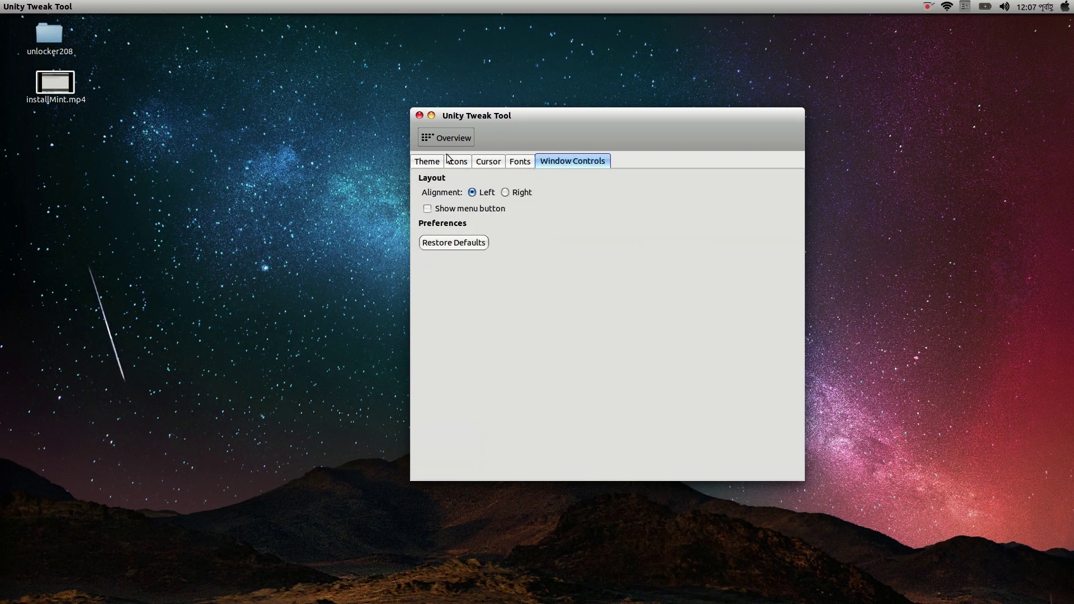
left_click(428, 161)
left_click(444, 137)
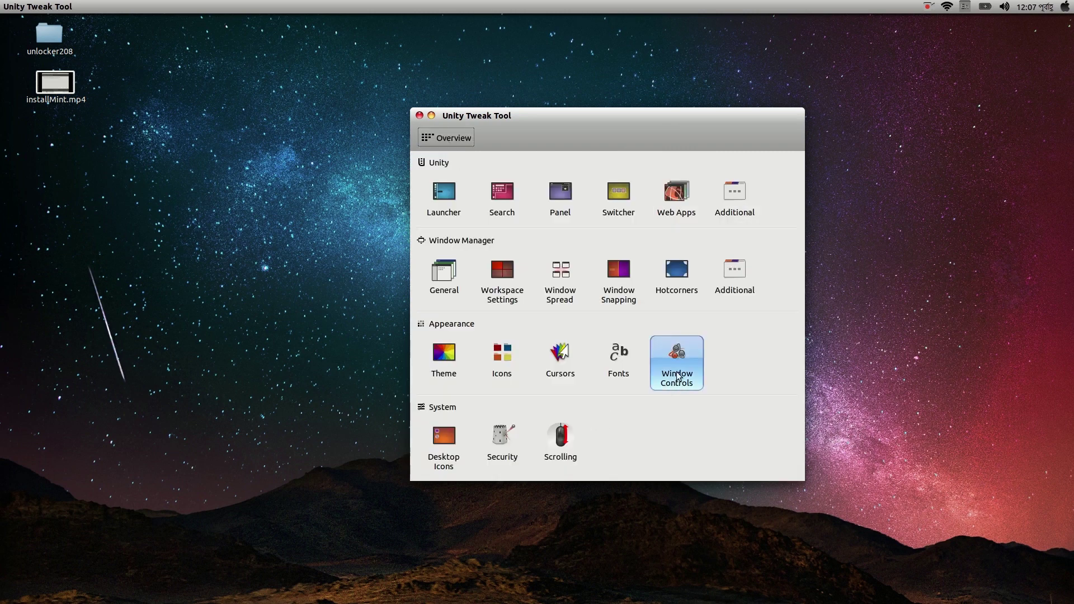
left_click(677, 377)
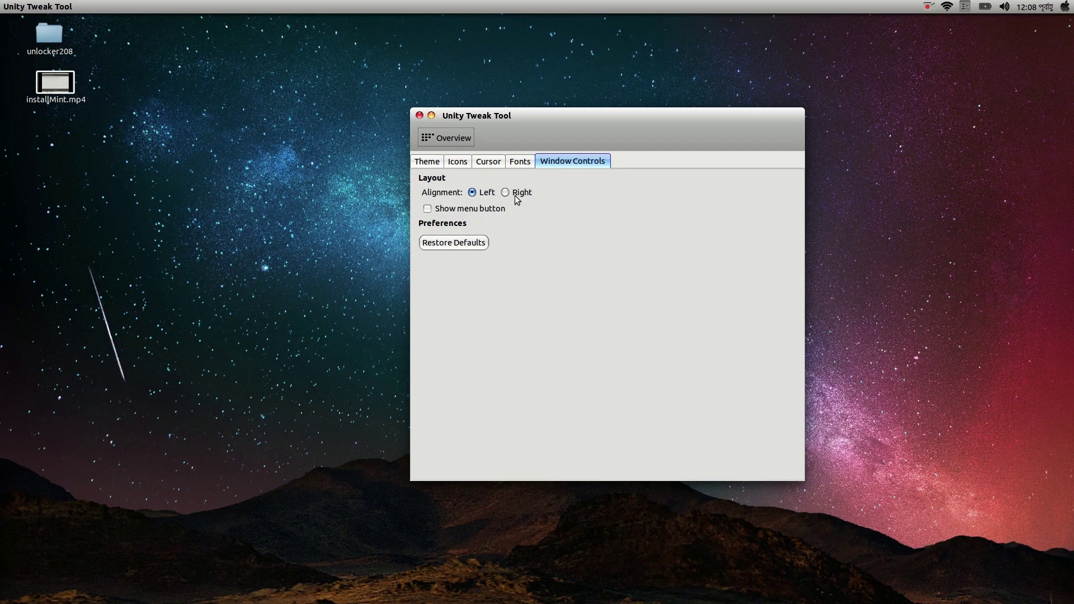
left_click(506, 192)
left_click(472, 192)
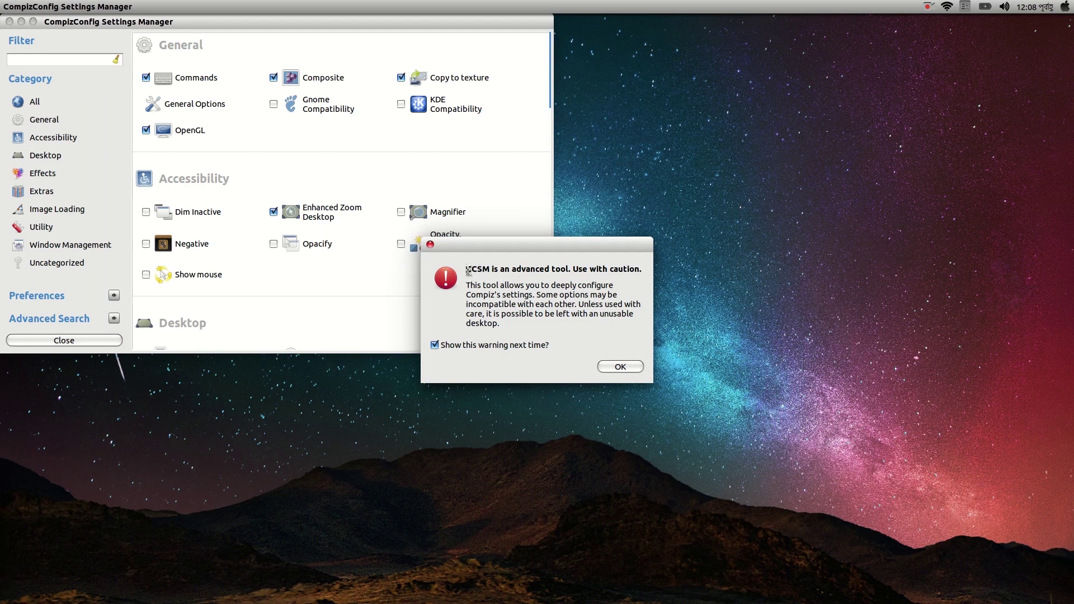
- Select text in the CCSM caution warning, then dismiss the warning
left_click_drag(466, 269, 659, 279)
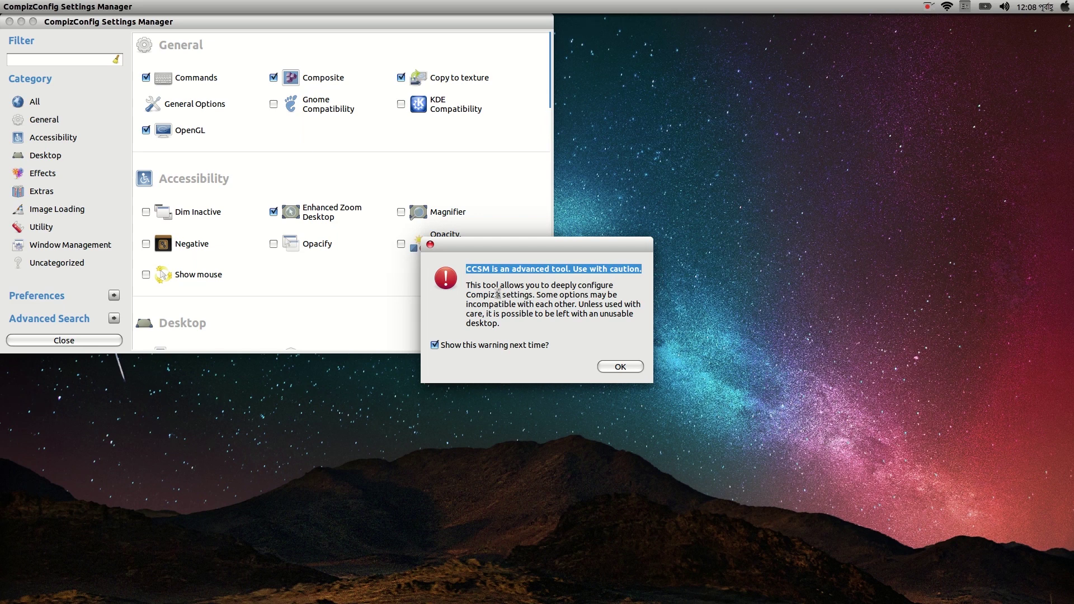
left_click_drag(470, 285, 603, 332)
left_click(562, 328)
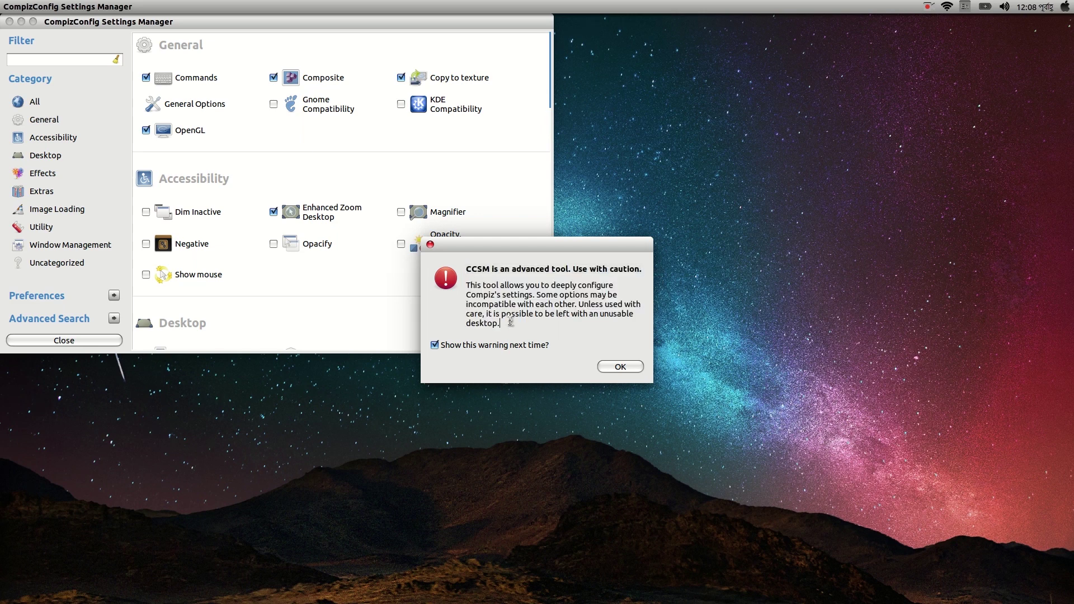
left_click_drag(499, 323, 471, 277)
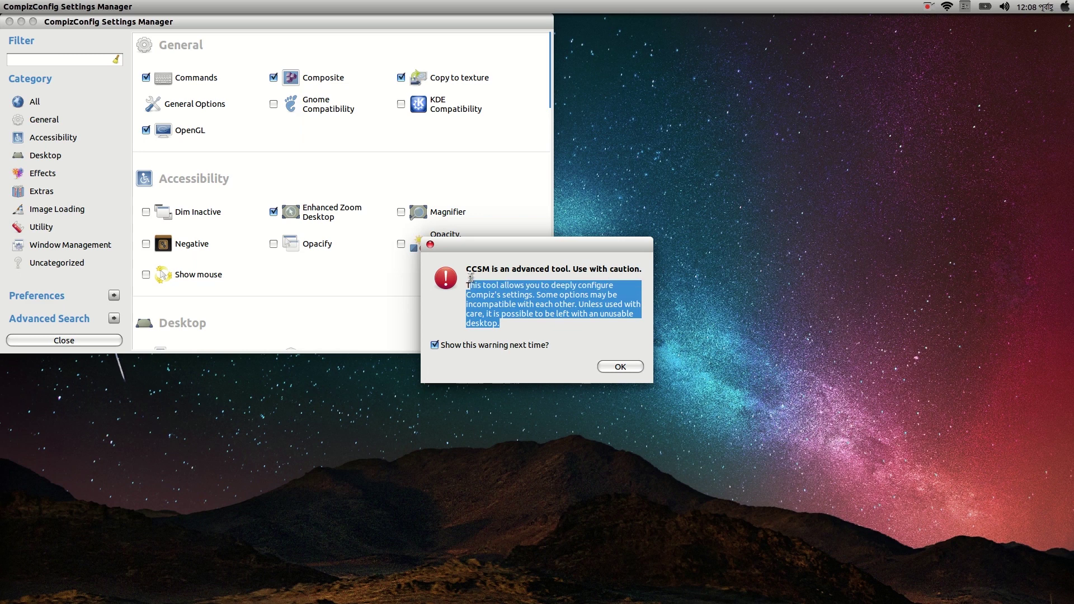
left_click(430, 245)
- Centre the CompizConfig window and scroll down to the Desktop plugins
left_click_drag(353, 23, 663, 101)
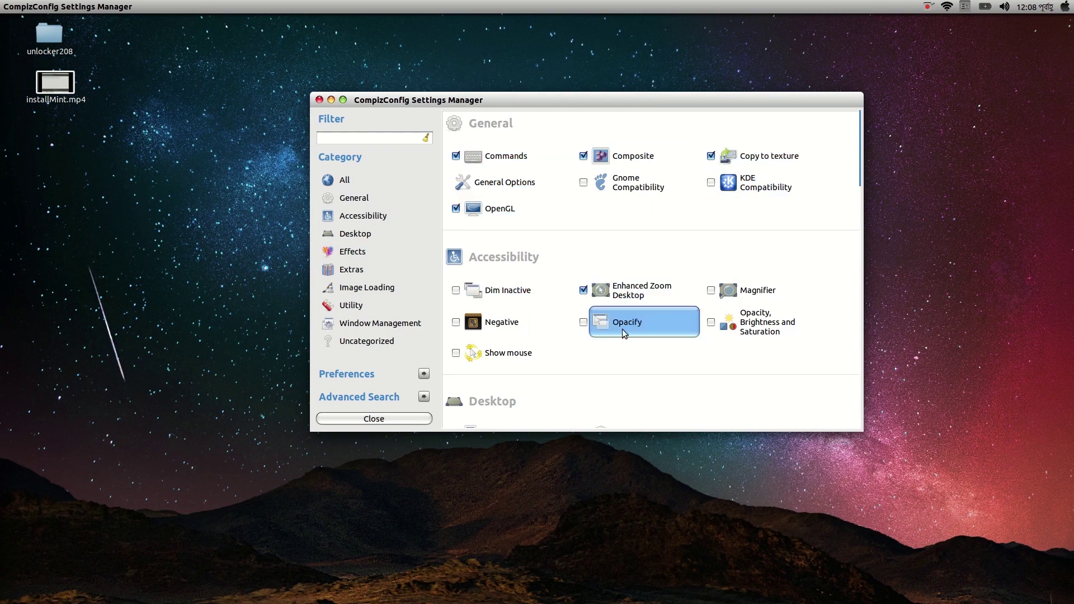
scroll(608, 350, "down", 3)
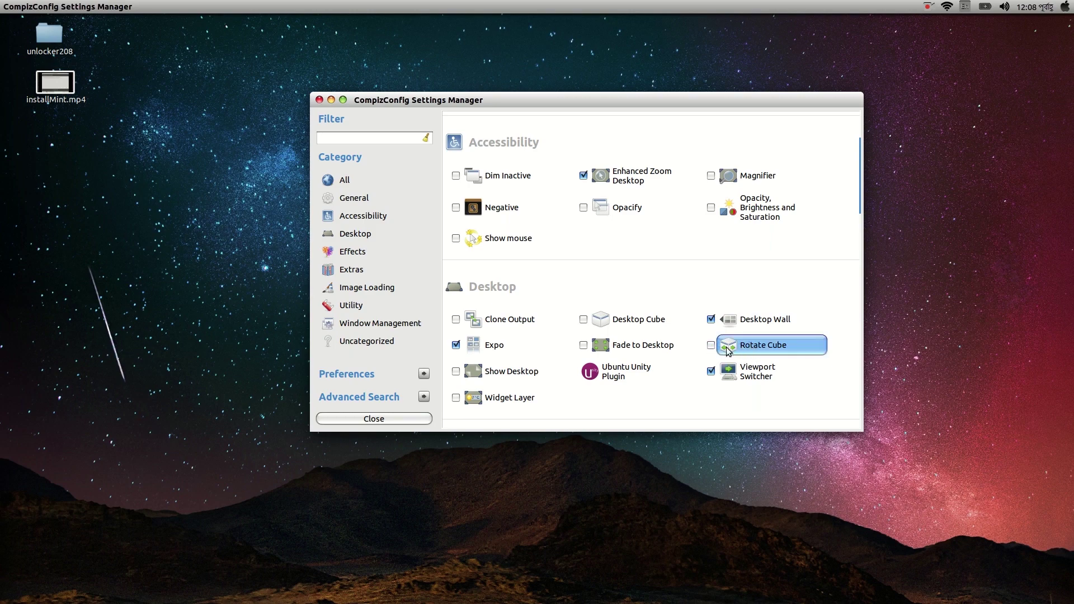
scroll(599, 343, "down", 3)
scroll(692, 297, "down", 3)
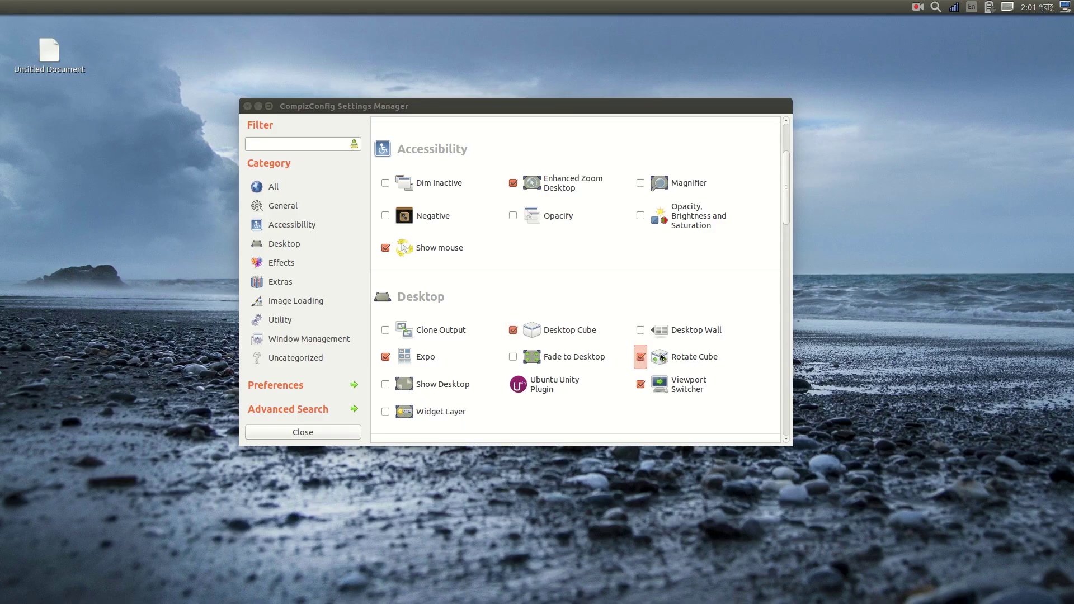
- Rotate the desktop cube between the settings and empty workspaces with Ctrl+Alt+Left/Right
key("ctrl+alt+Right")
key("ctrl+alt+Left")
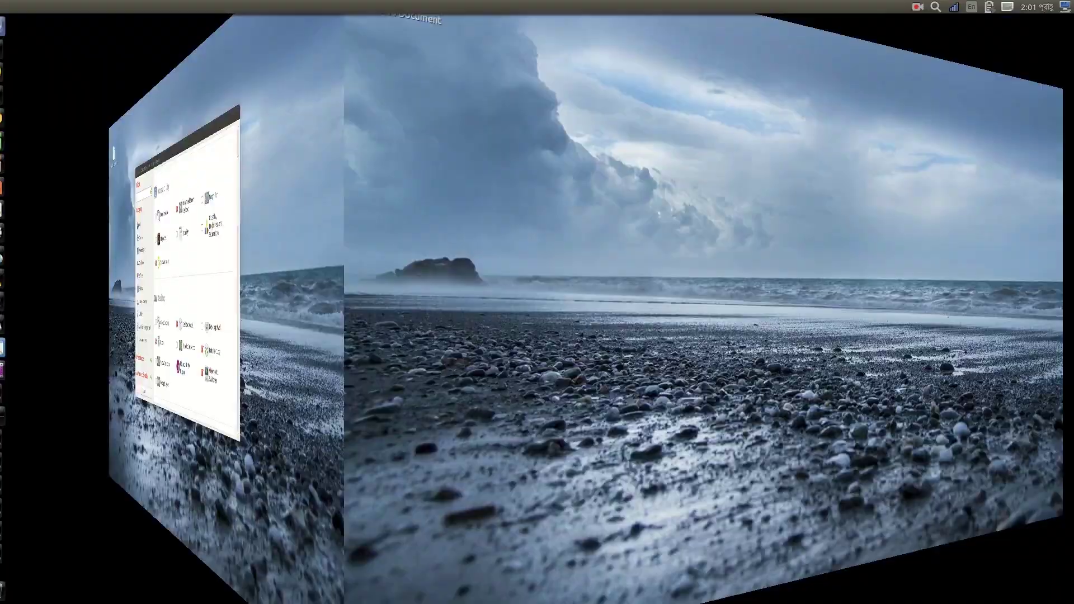
key("ctrl+alt+Right")
key("ctrl+alt+Left")
key("ctrl+alt+Right")
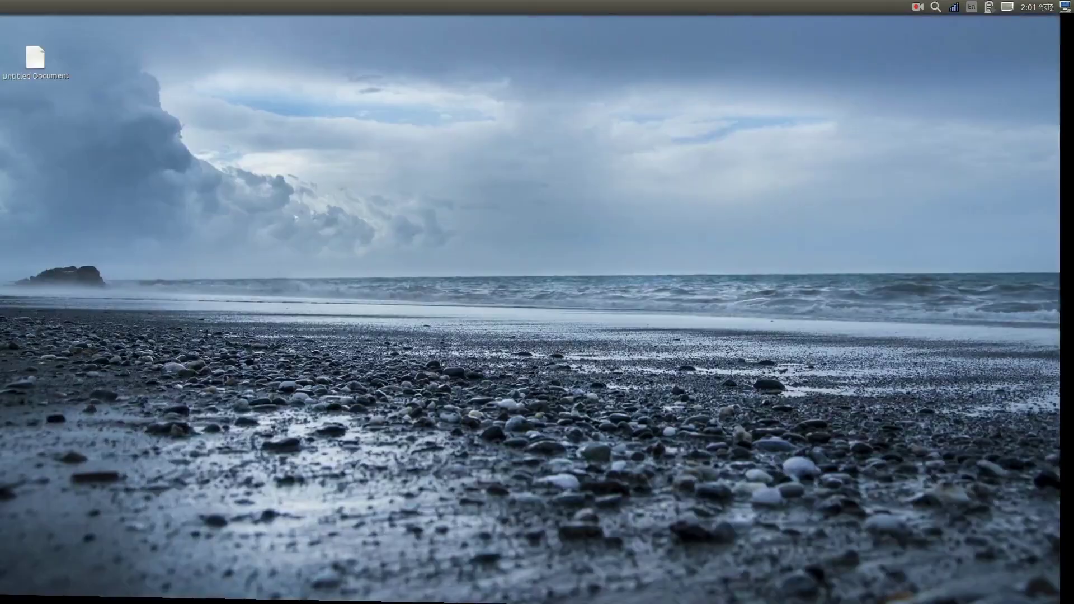
key("ctrl+alt+Left")
key("ctrl+alt+Left")
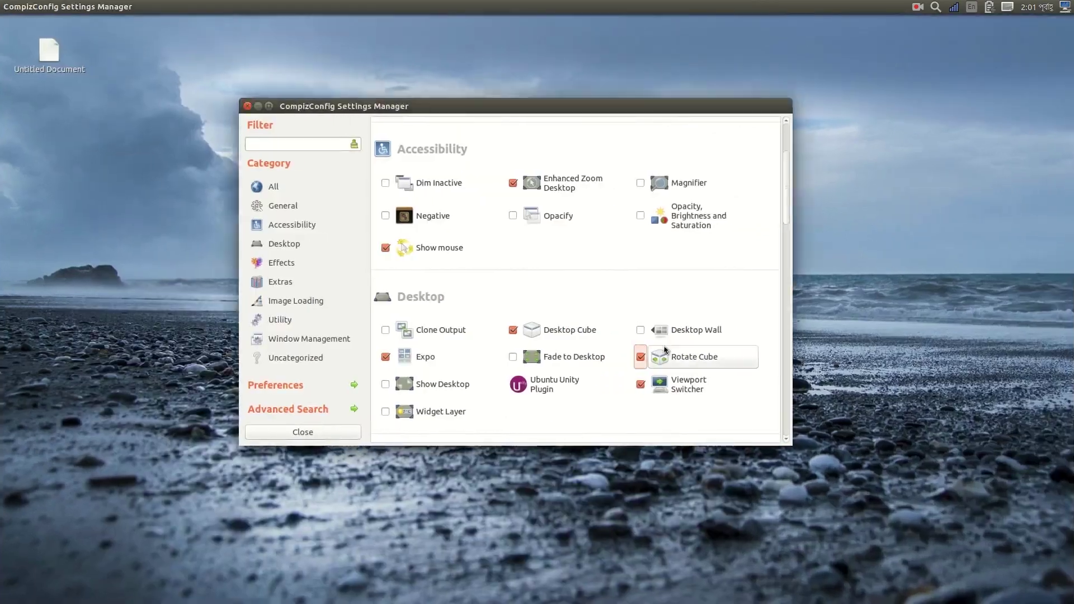
key("ctrl+alt+Right")
key("ctrl+alt+Left")
key("ctrl+alt+Right")
key("ctrl+alt+Left")
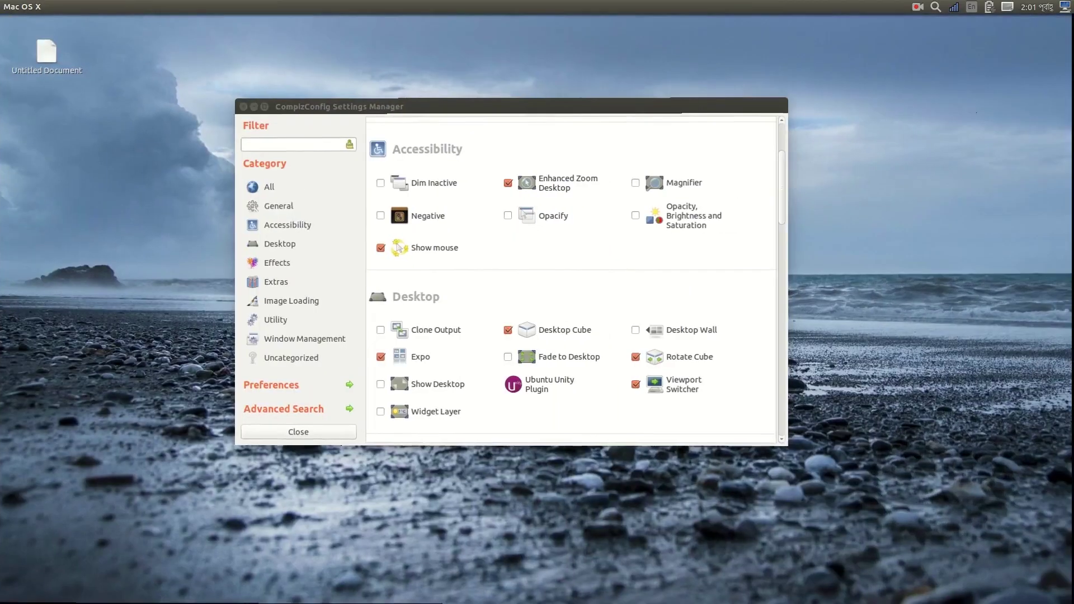
key("ctrl+alt+Right")
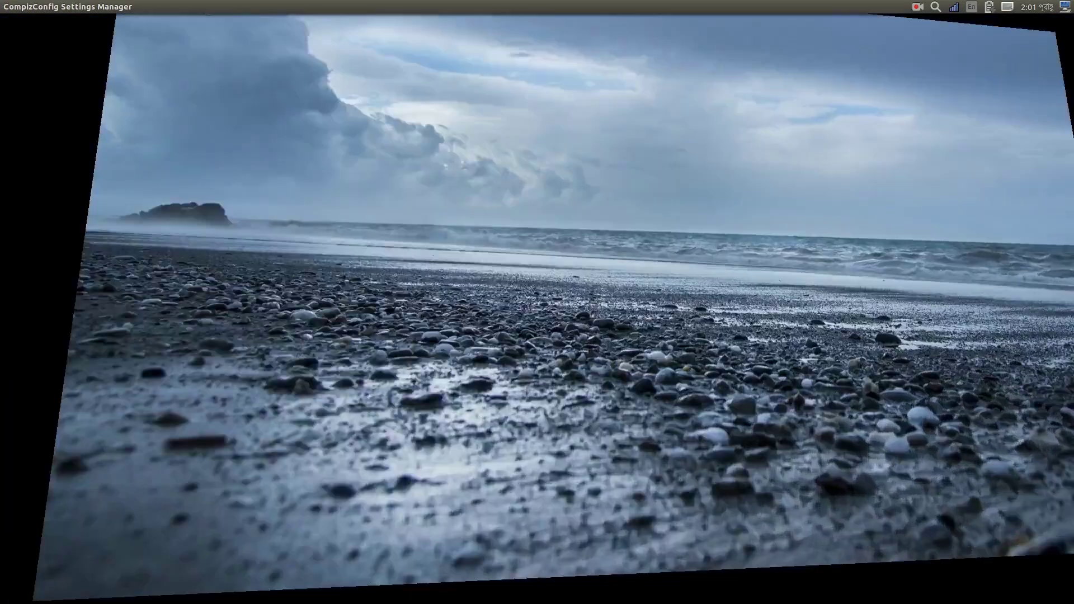
key("ctrl+alt+Left")
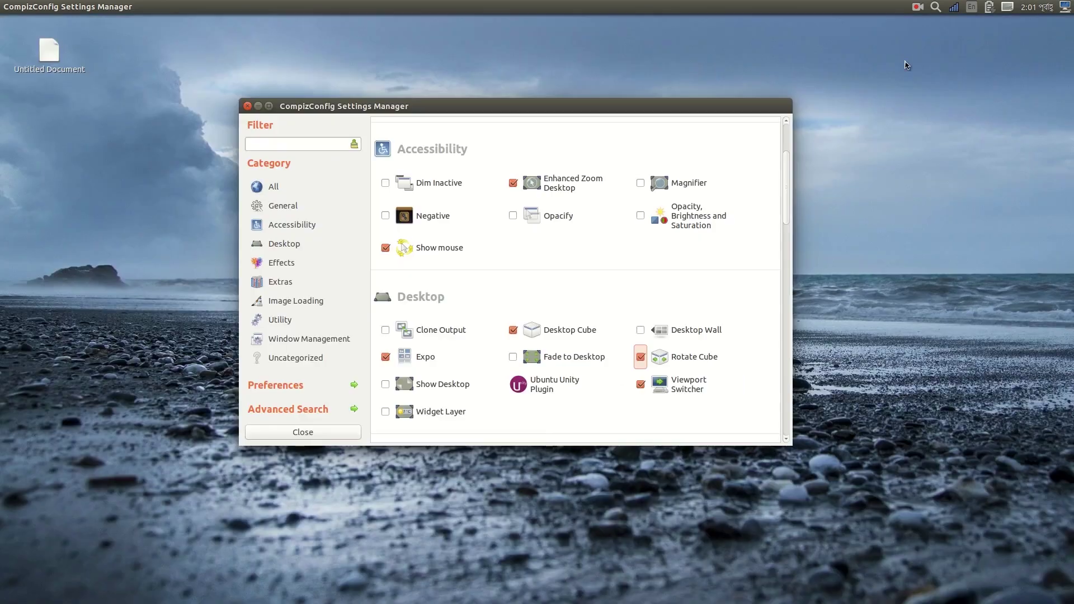
key("ctrl+alt+Right")
- Launch Ubuntu Software Center and carry it to the next workspace with Ctrl+Alt+Shift+Right
left_click(13, 190)
left_click_drag(409, 105, 362, 102)
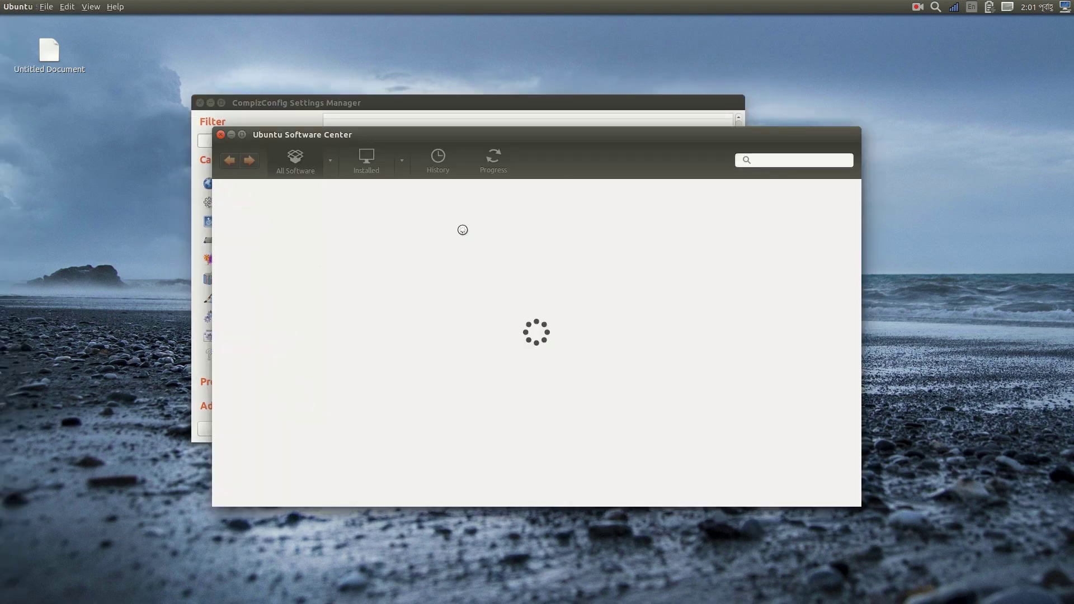
key("ctrl+alt+shift+Right")
- Switch back and forth between the settings and Software Center workspaces with Ctrl+Alt+arrows
key("ctrl+alt+Left")
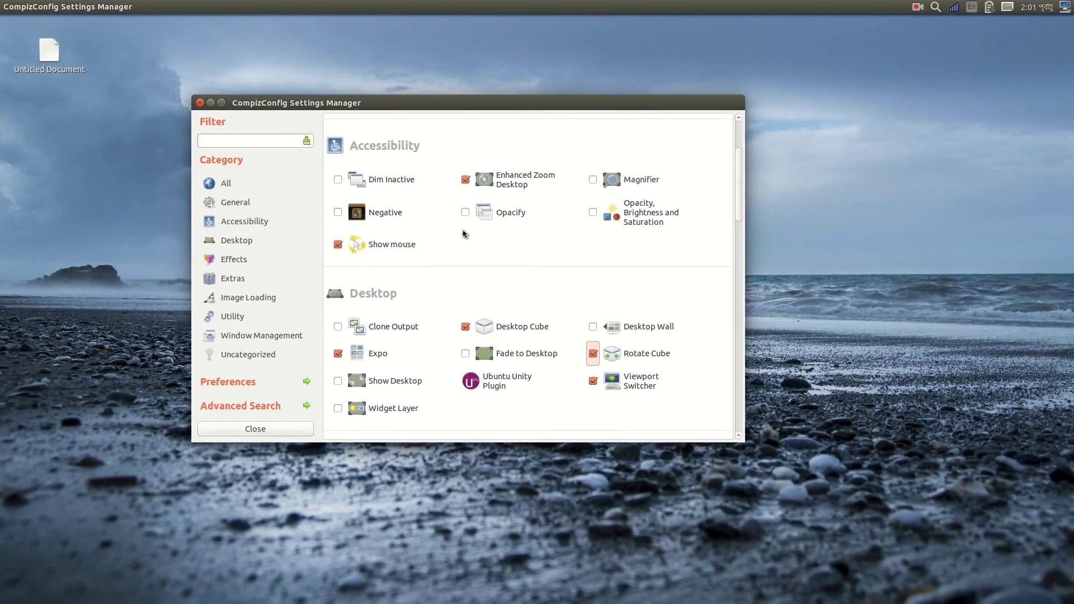
key("ctrl+alt+Right")
key("ctrl+alt+Left")
key("ctrl+alt+Right")
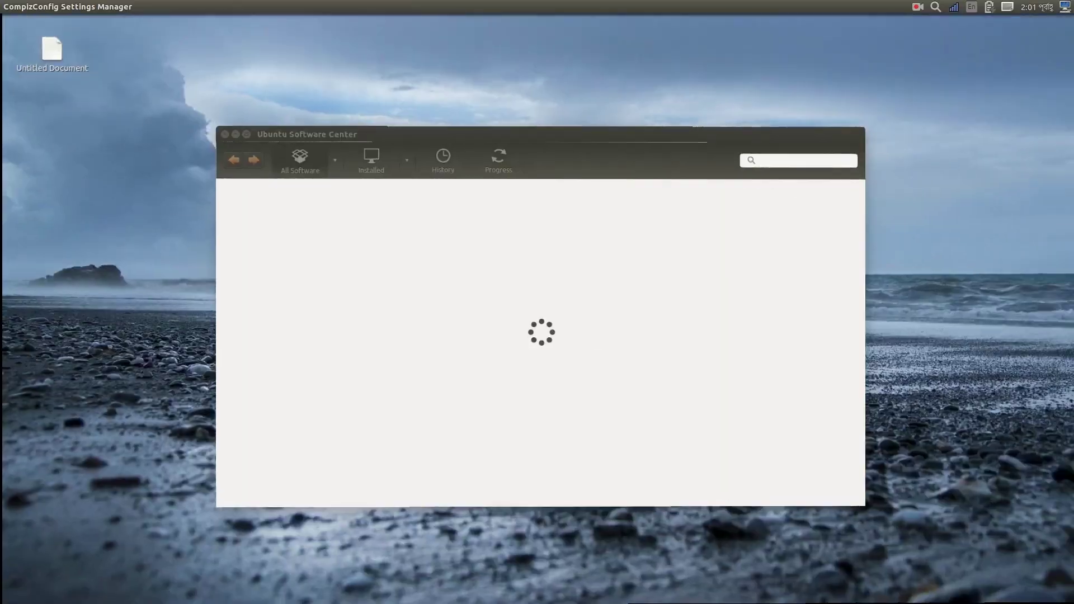
key("ctrl+alt+Left")
key("ctrl+alt+Right")
key("ctrl+alt+Left")
key("ctrl+alt+Right")
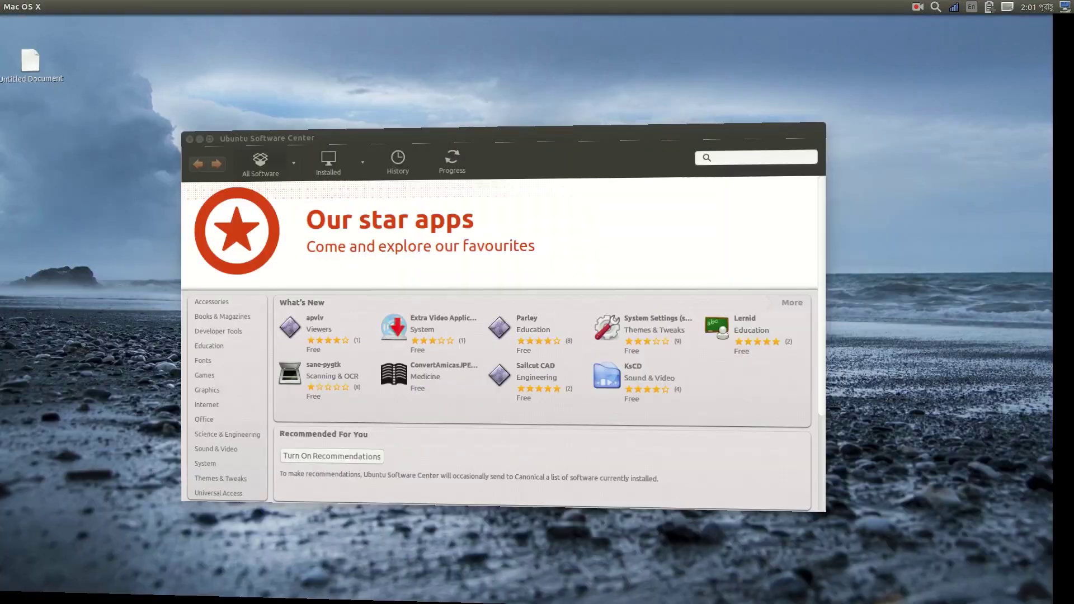
key("ctrl+alt+Right")
key("ctrl+alt+Left")
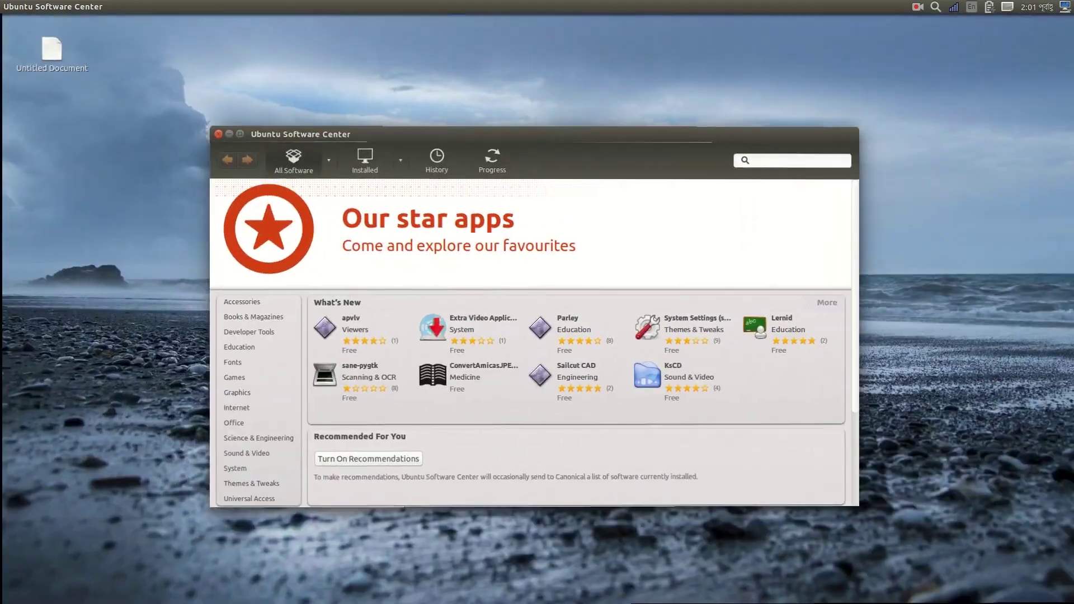
key("ctrl+alt+Right")
key("ctrl+alt+Left")
key("ctrl+alt+Left")
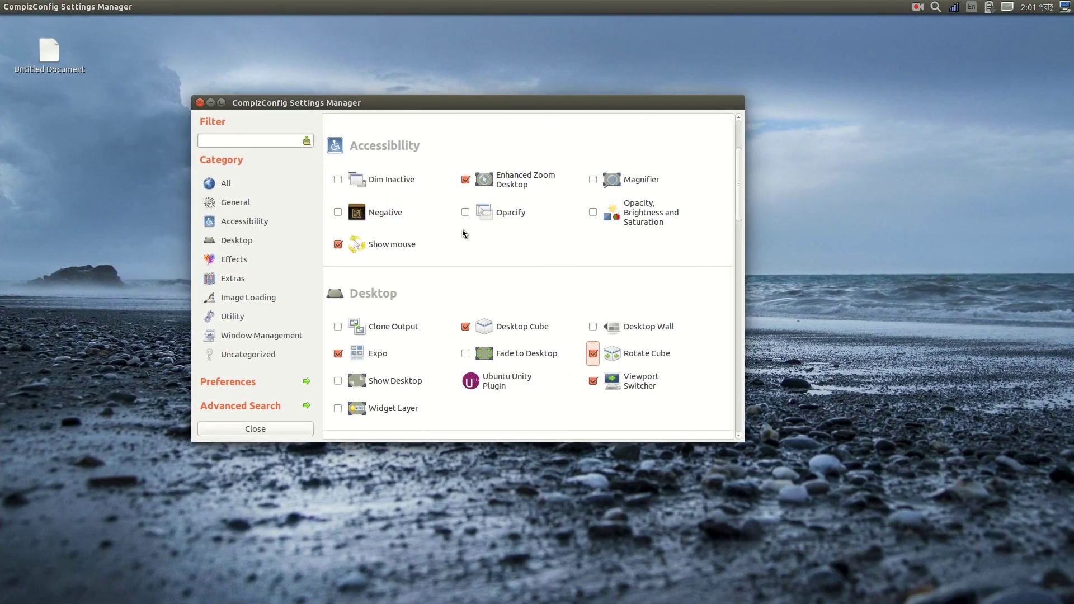
- Scroll to Effects, then spin the reflected cylinder desktop by dragging and with Ctrl+Alt+Right
scroll(532, 237, "down", 5)
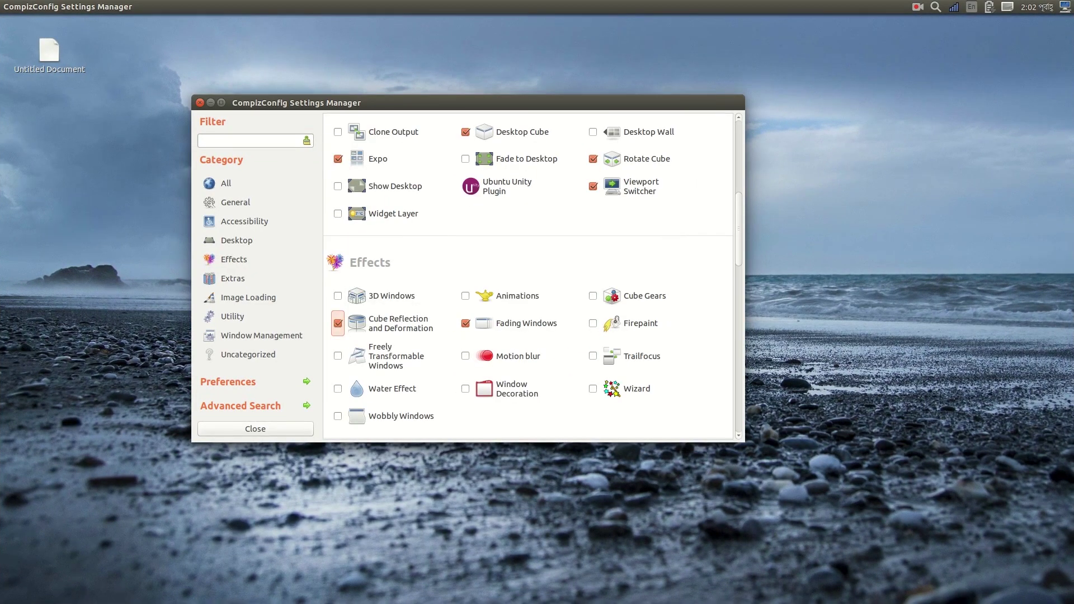
left_click_drag(338, 323, 392, 146)
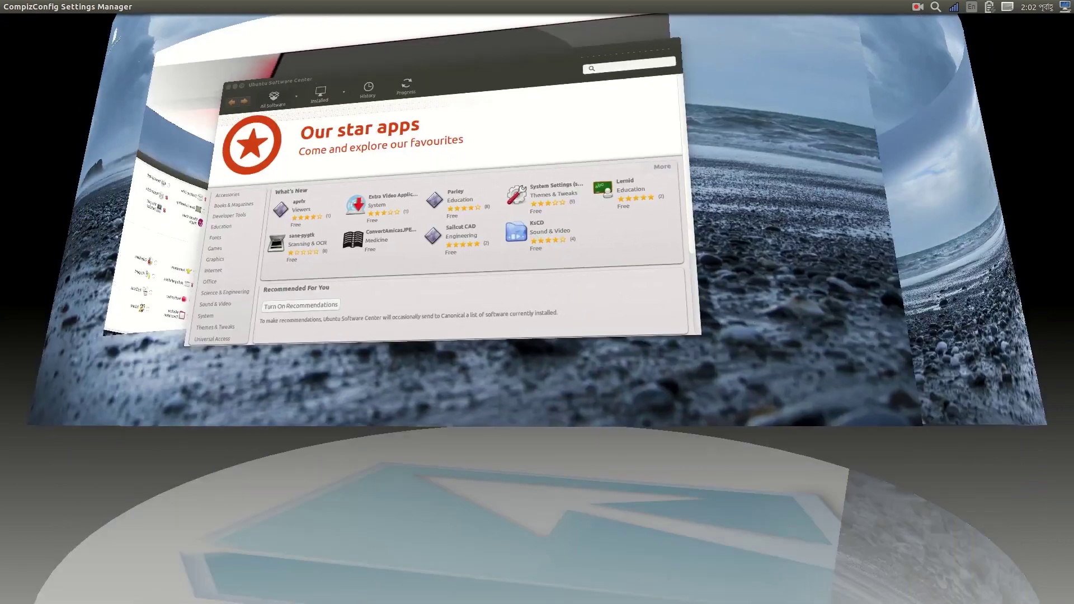
key("ctrl+alt+Right")
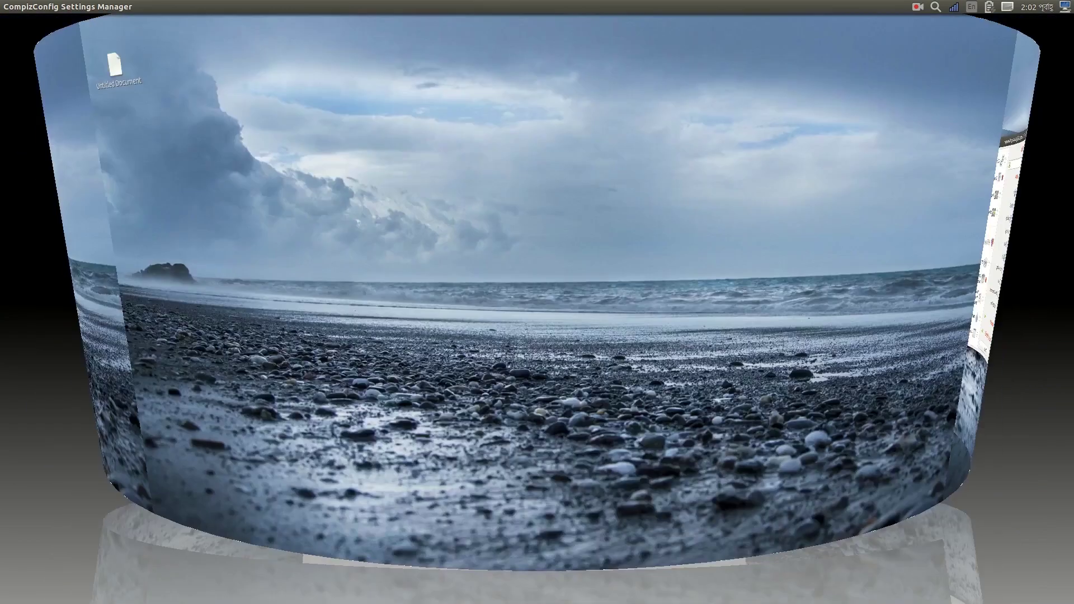
key("ctrl+alt+Right")
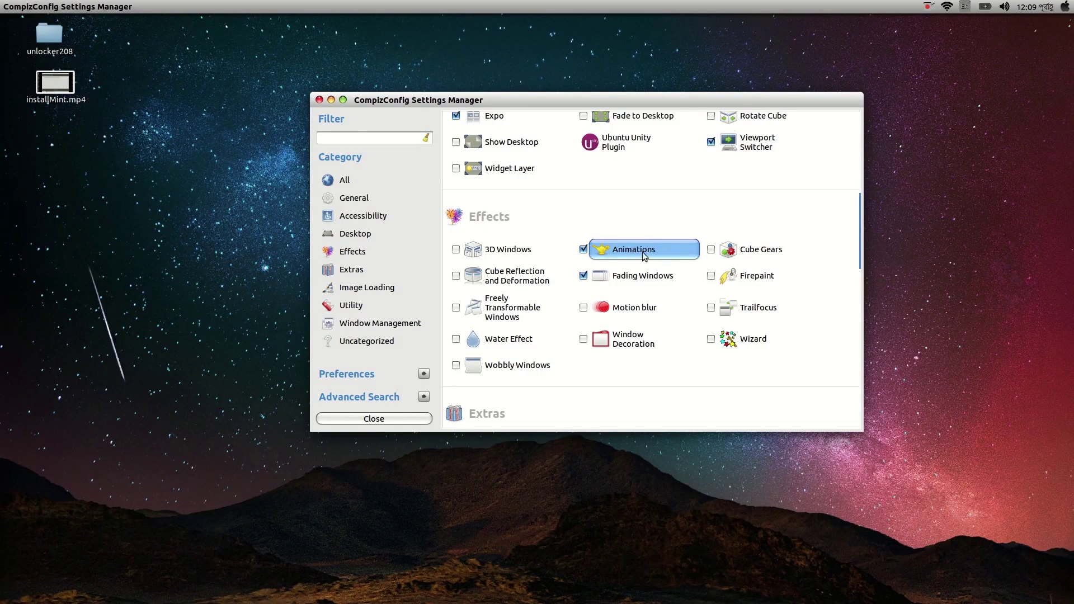
- Open Animations, minimize and restore CCSM twice to show the magic lamp, then close it
left_click(652, 258)
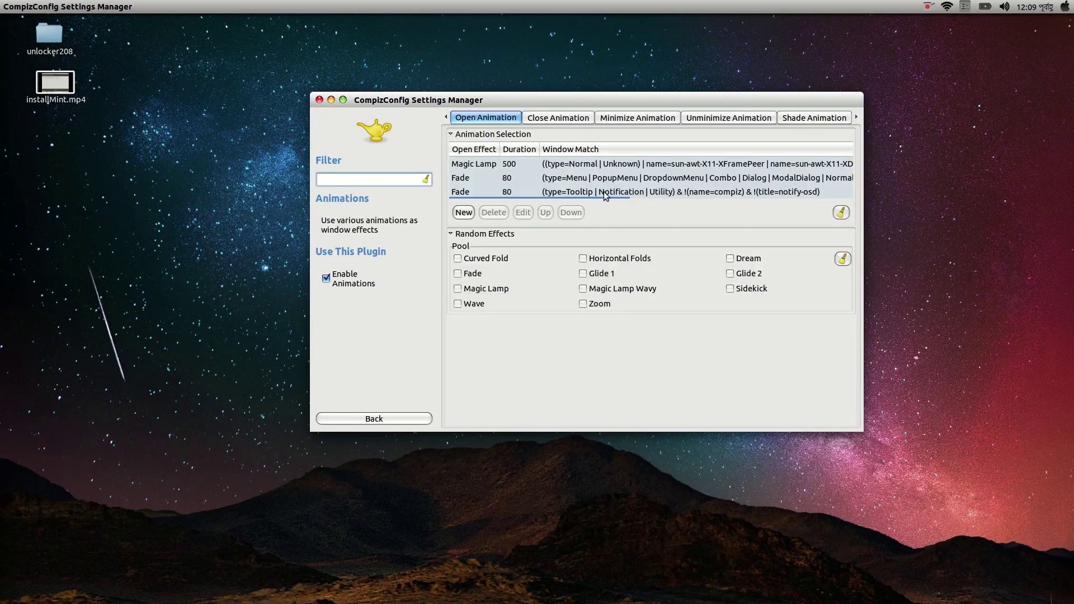
left_click(331, 100)
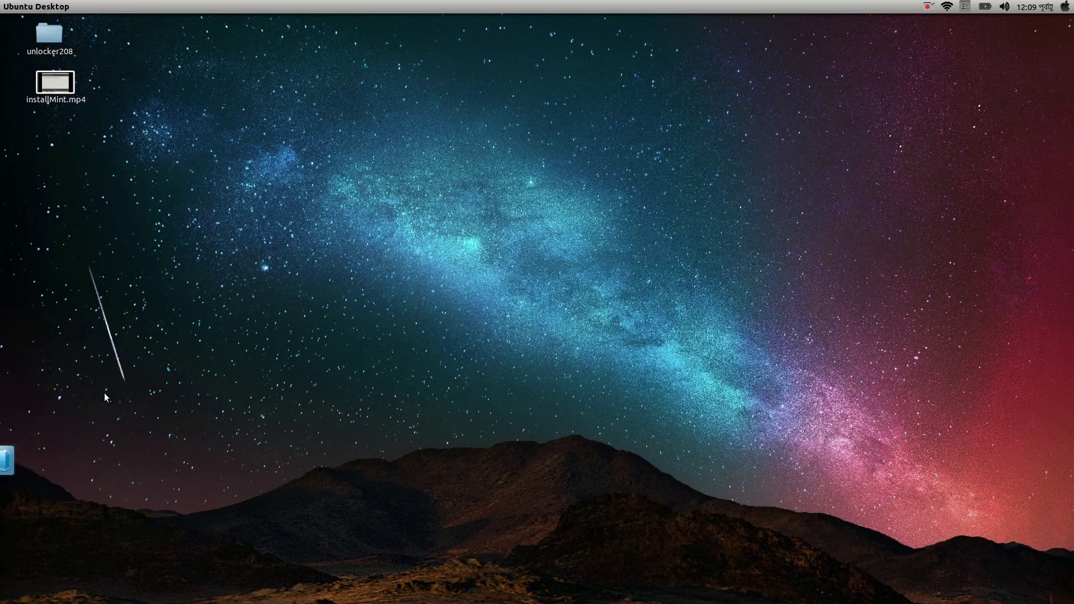
left_click(17, 462)
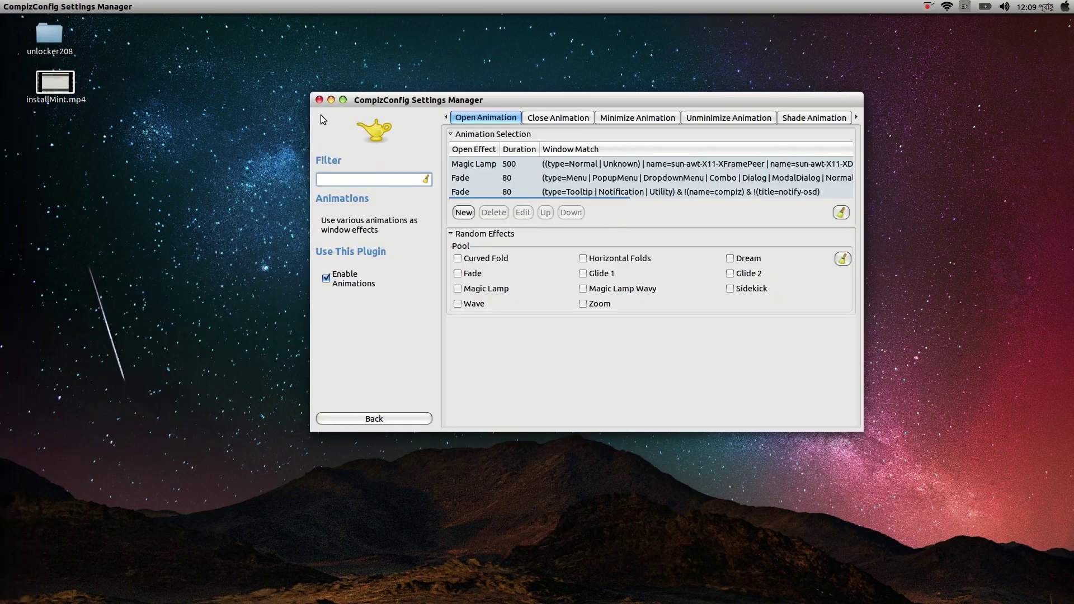
left_click(331, 101)
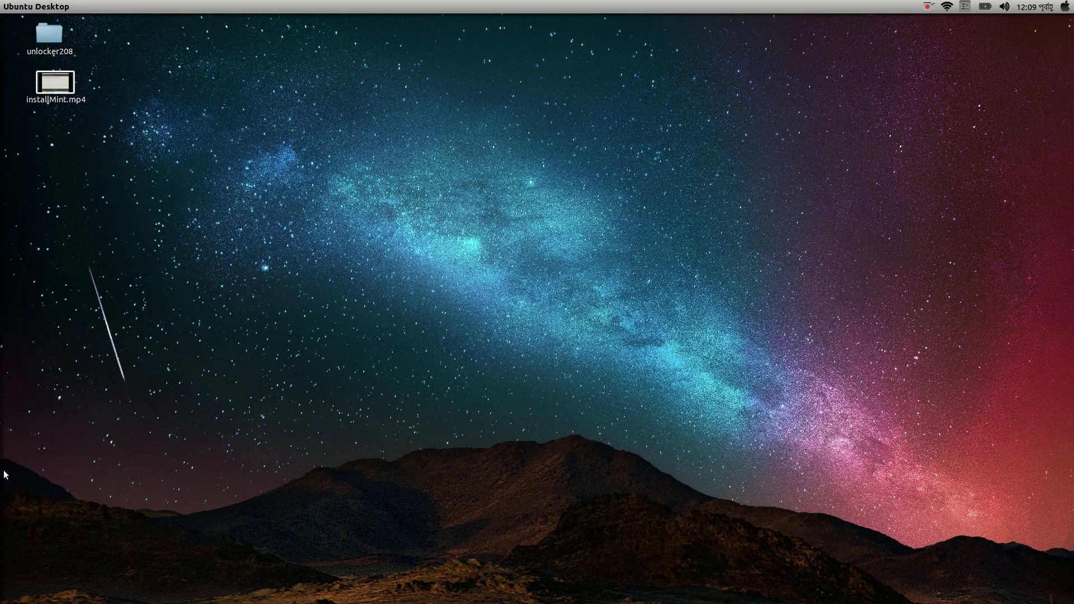
left_click(13, 462)
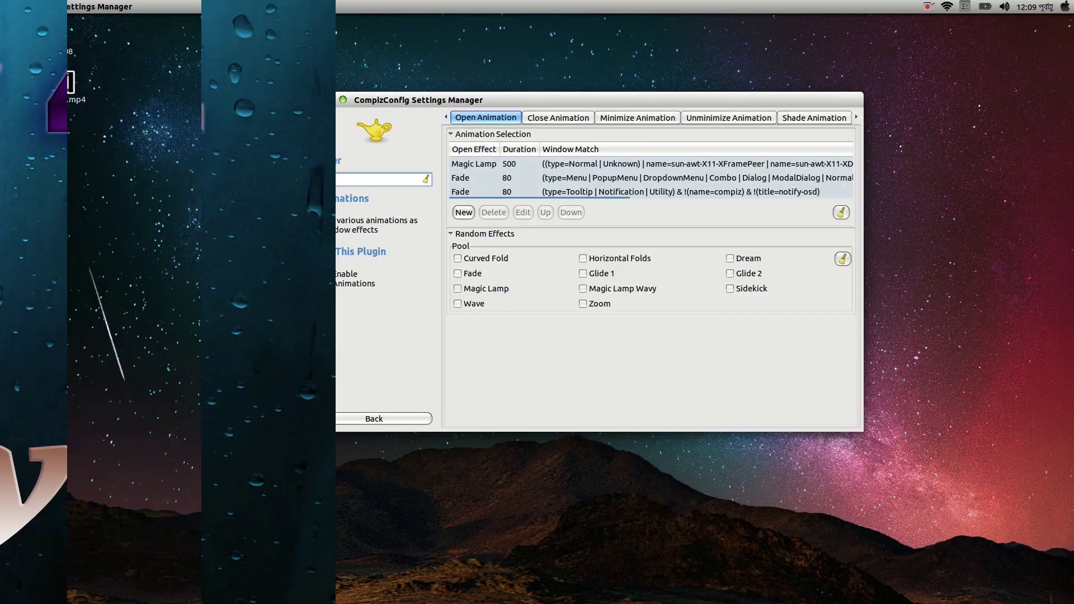
left_click(319, 100)
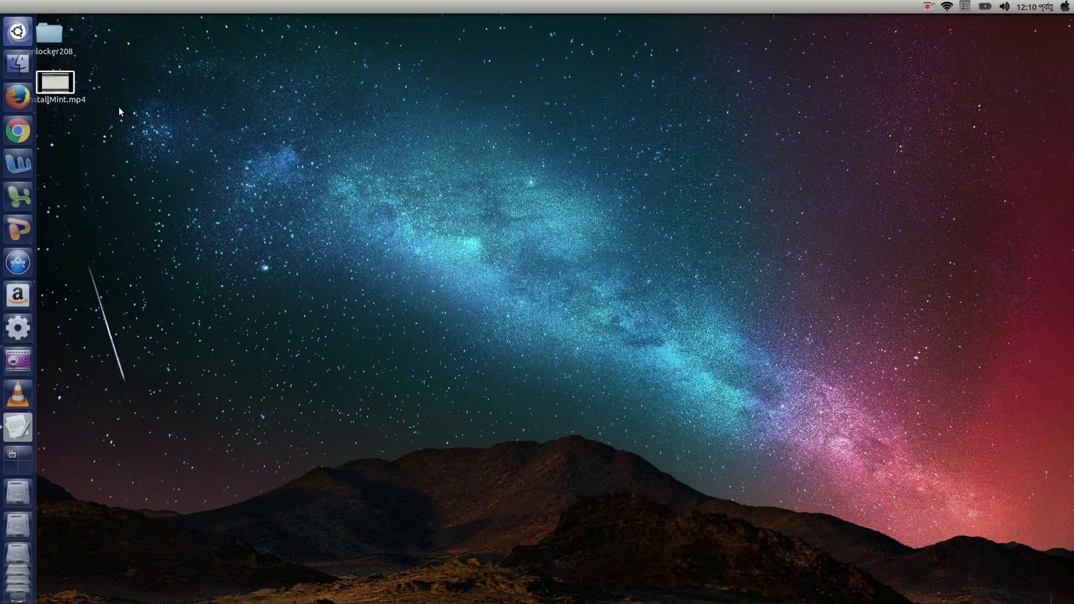
mouse_move(542, 592)
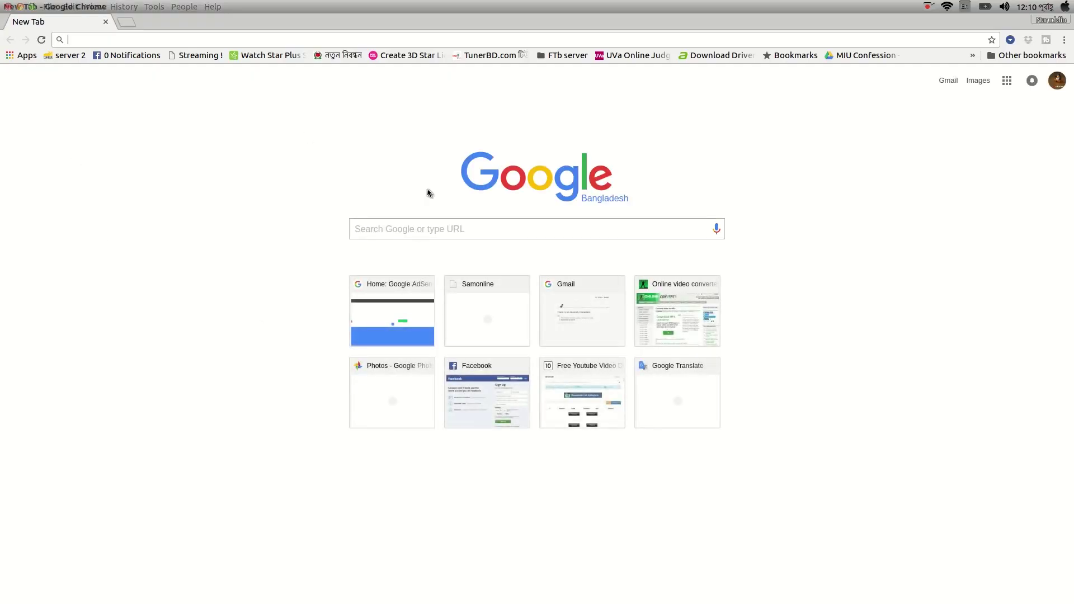
left_click(1014, 56)
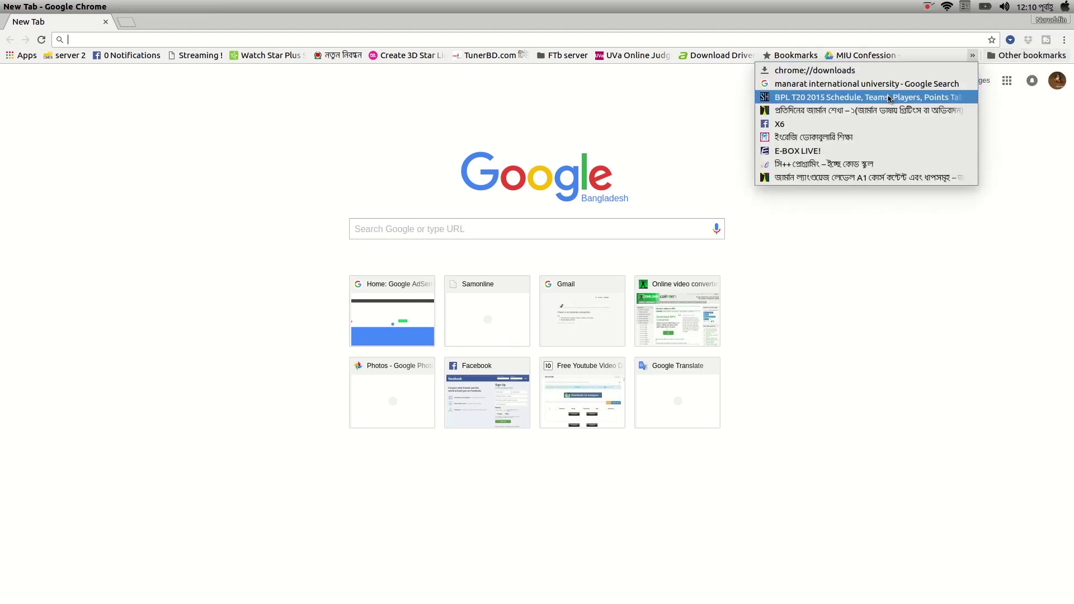
left_click(336, 136)
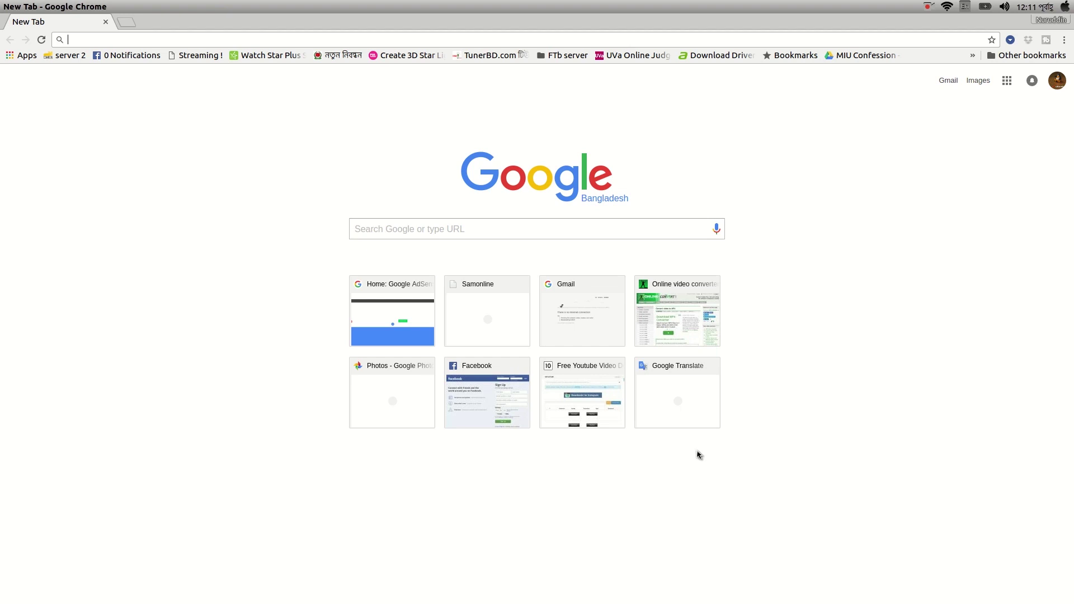
left_click(1059, 80)
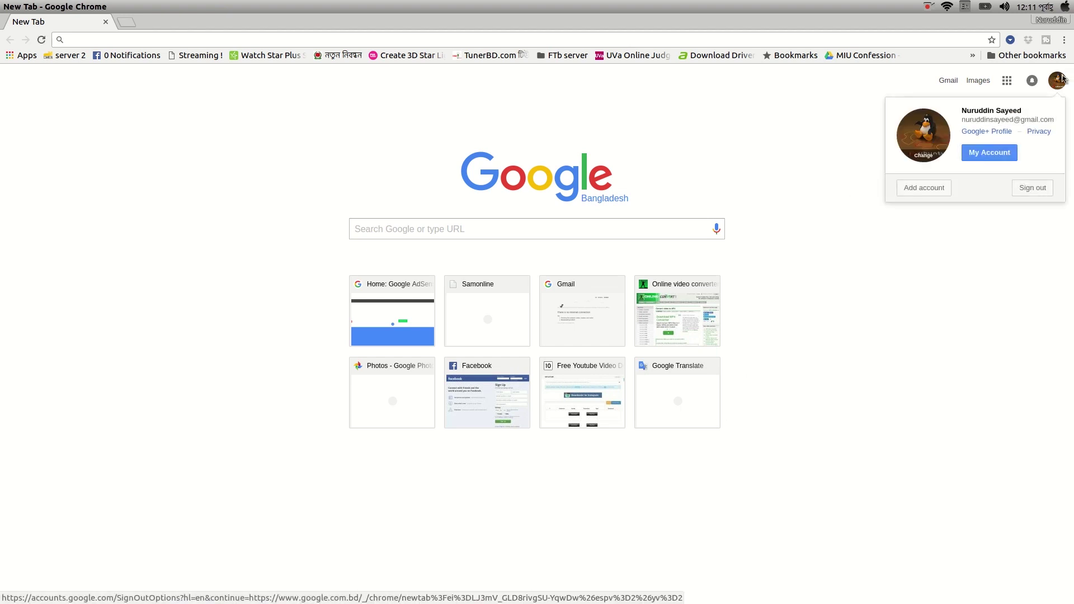
left_click(1063, 77)
left_click(1063, 78)
left_click(1063, 78)
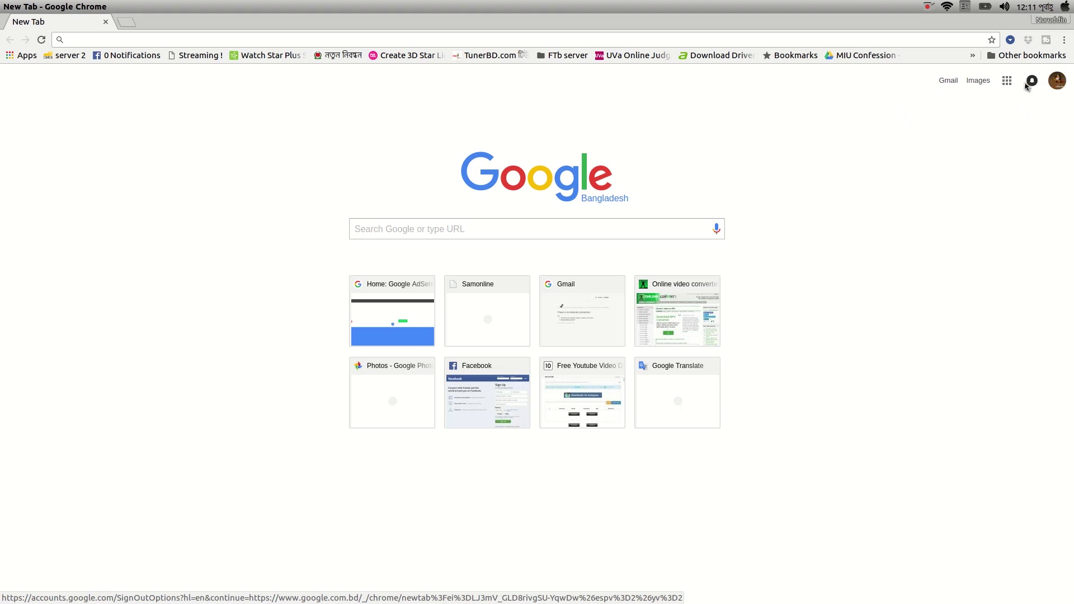
left_click(1007, 80)
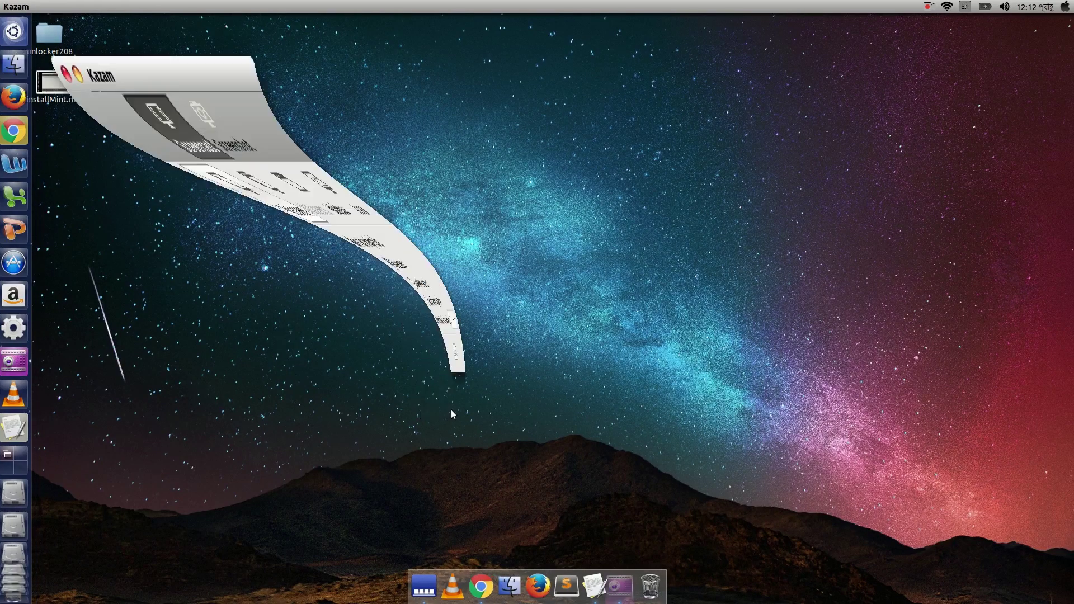
- Drag the Kazam window to the screen centre and check its tray recording controls
left_click_drag(191, 22, 610, 205)
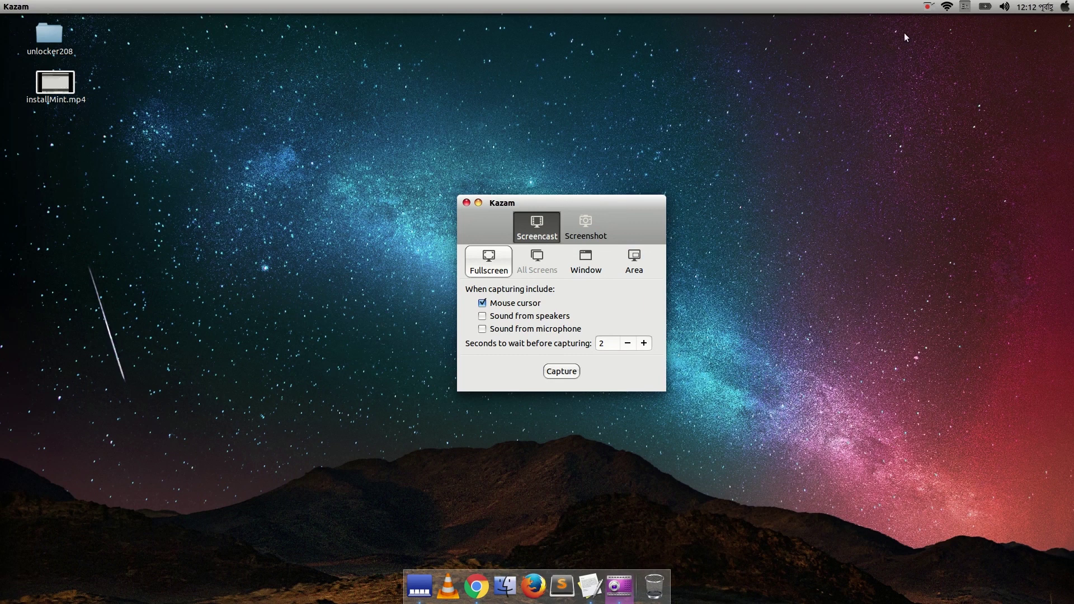
left_click(928, 7)
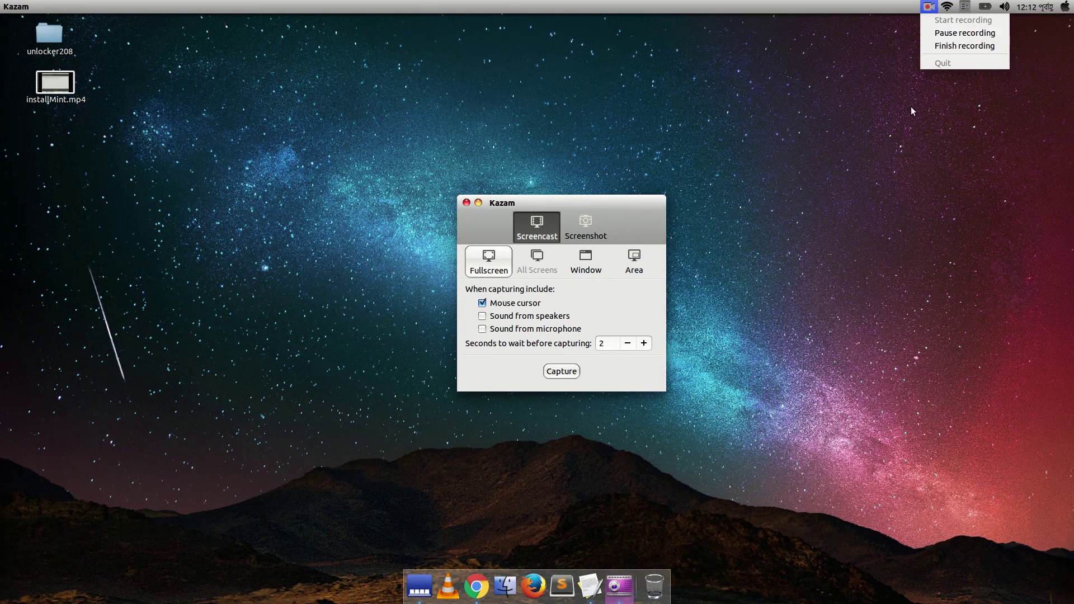
left_click(787, 204)
- Shift Kazam lower right and hide it, then centre the VMware Player welcome window
left_click_drag(565, 200, 708, 235)
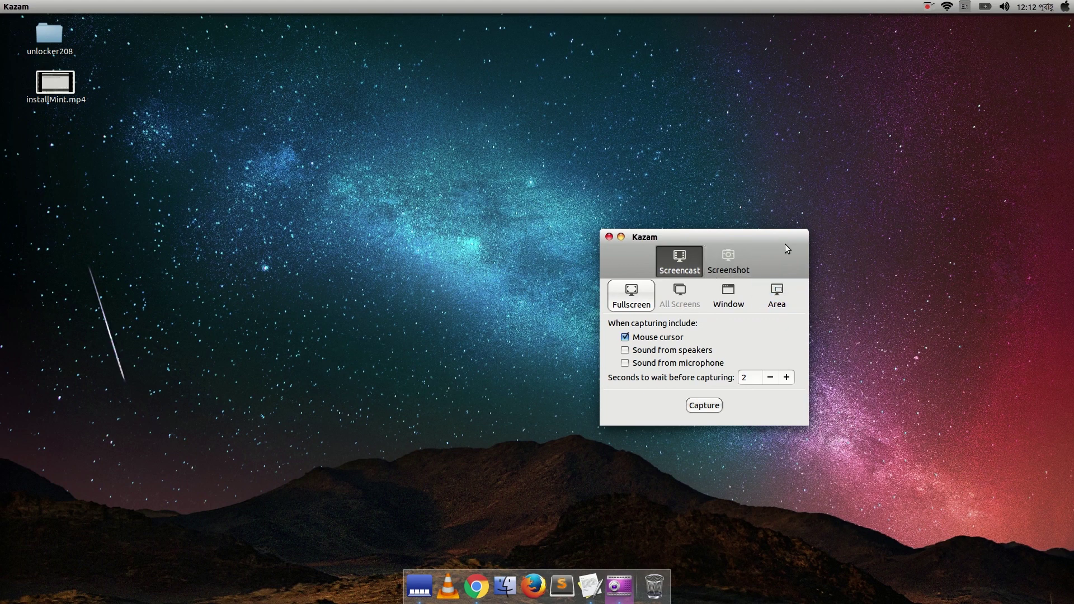
left_click(621, 236)
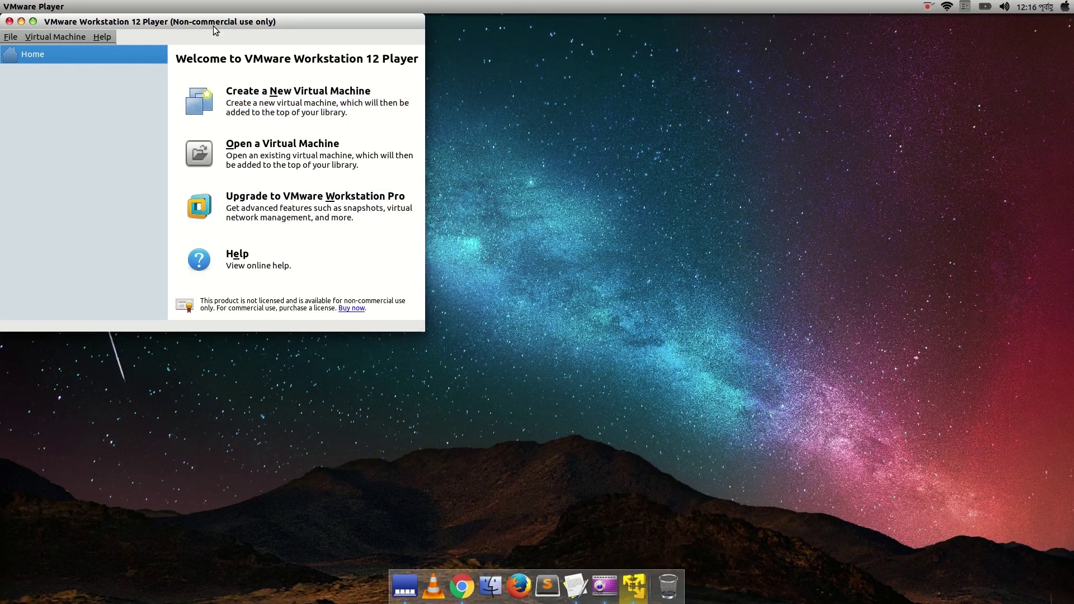
left_click_drag(221, 25, 483, 117)
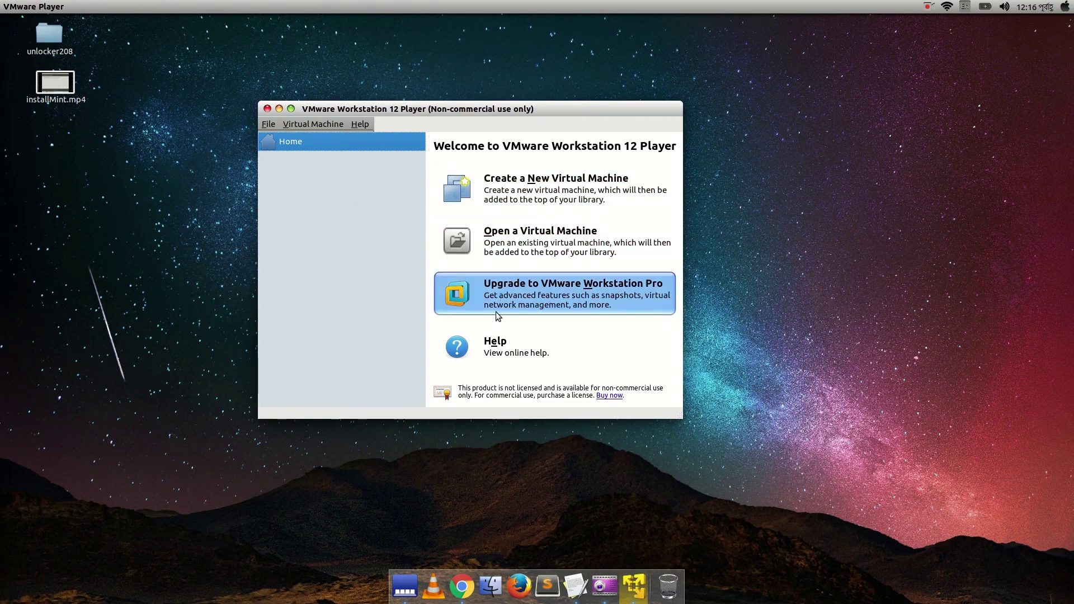
- In Chrome, open the iTec channel's mac os x sierra on VMware video
left_click(465, 585)
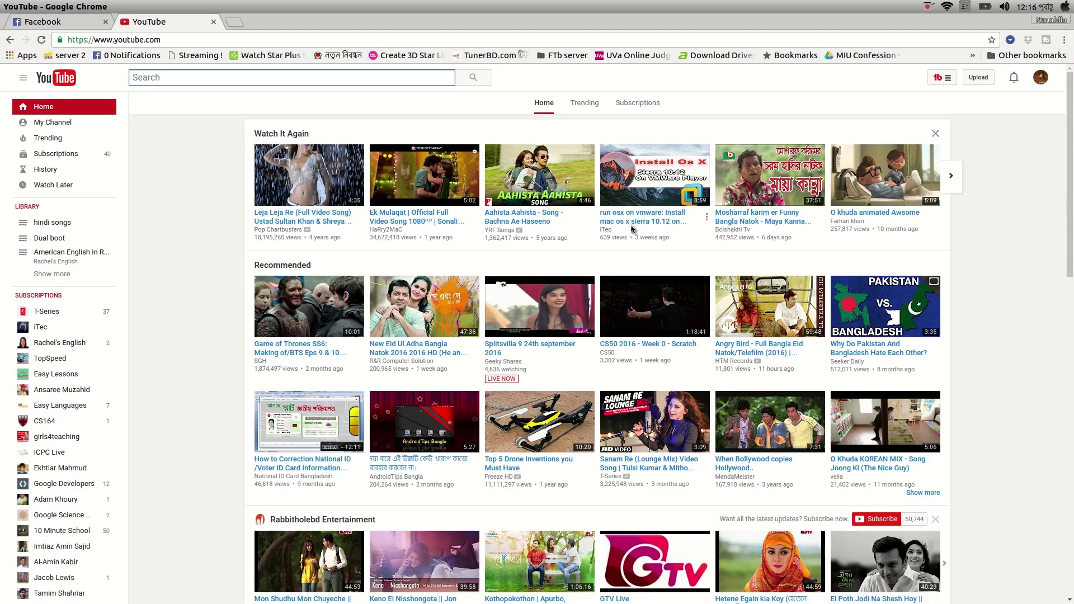
left_click(606, 230)
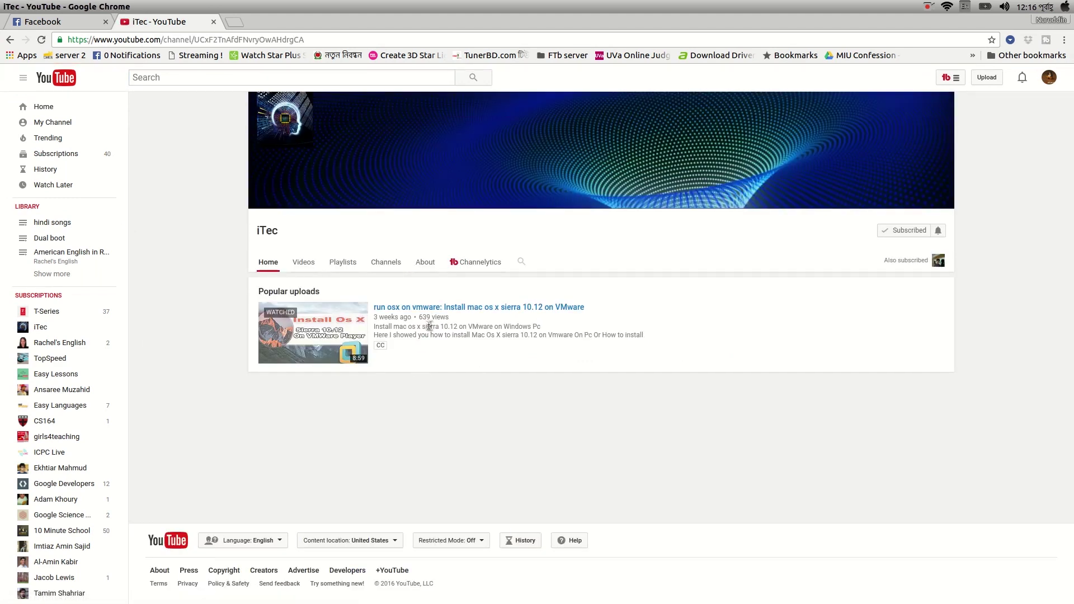
left_click(452, 308)
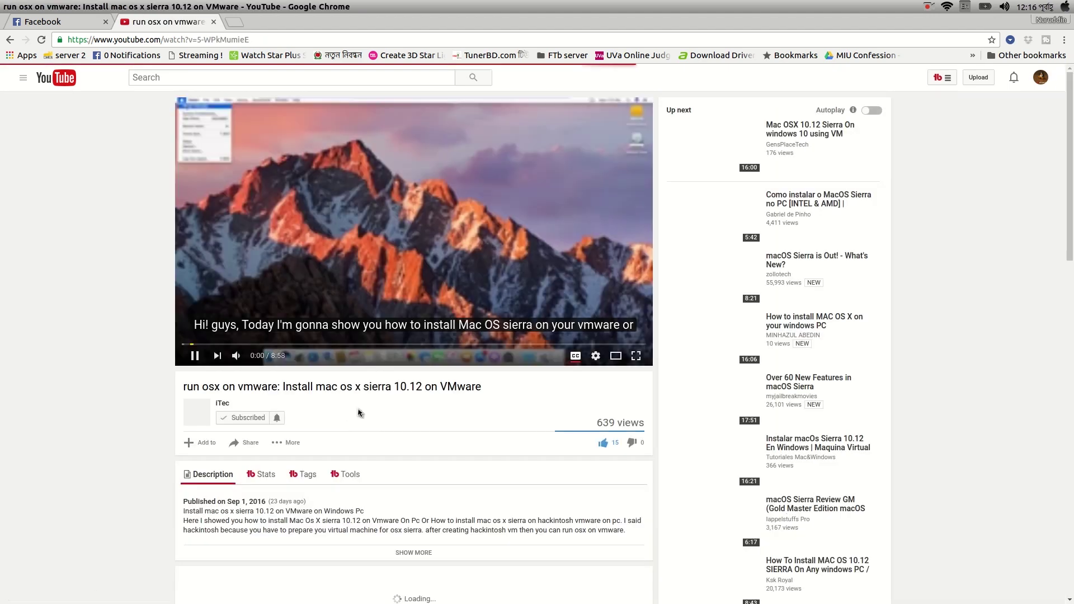
- Mute the video, jump to 7:35, switch quality to HD, and dismiss the ad
left_click(237, 357)
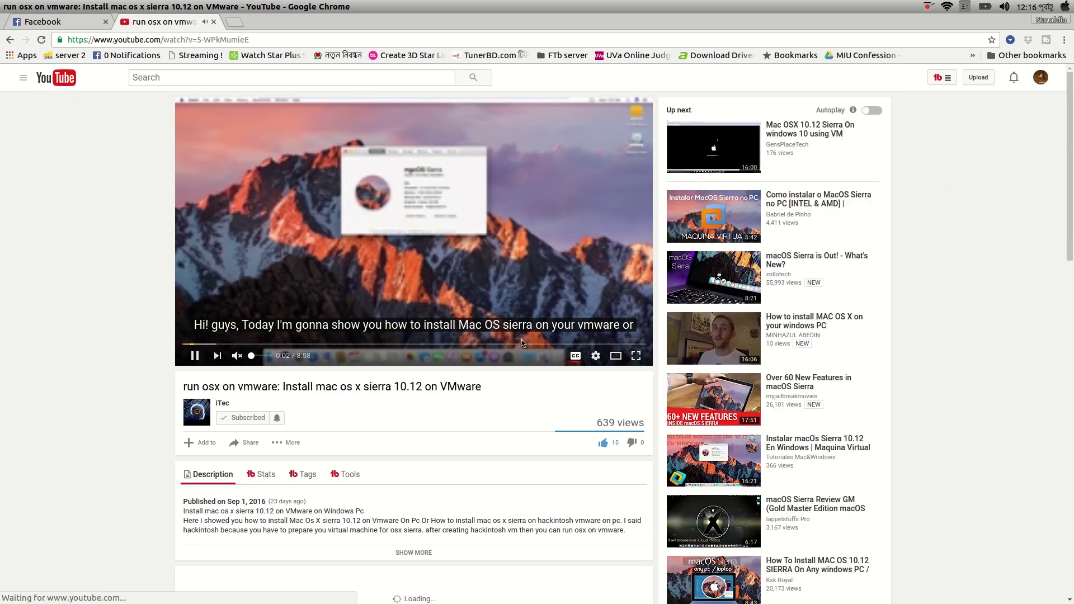
left_click(576, 346)
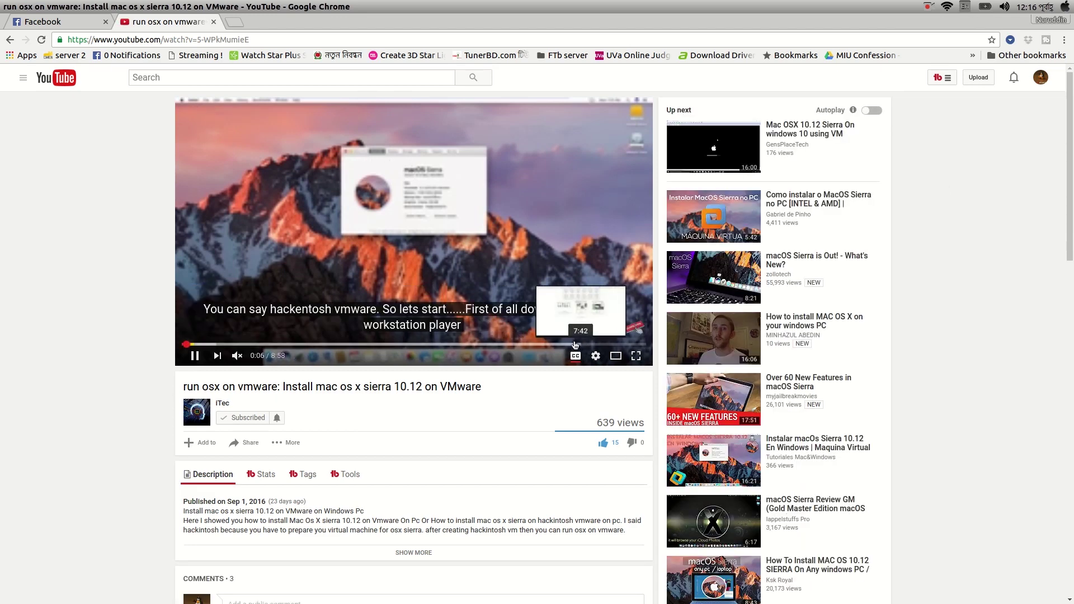
left_click(595, 361)
left_click(607, 324)
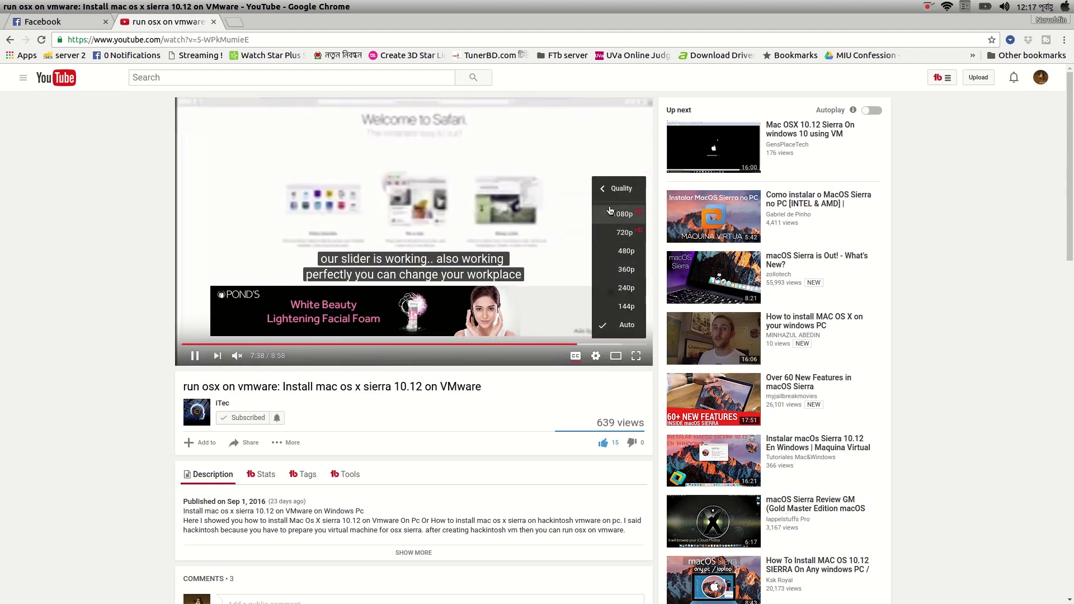
left_click(609, 213)
left_click(610, 294)
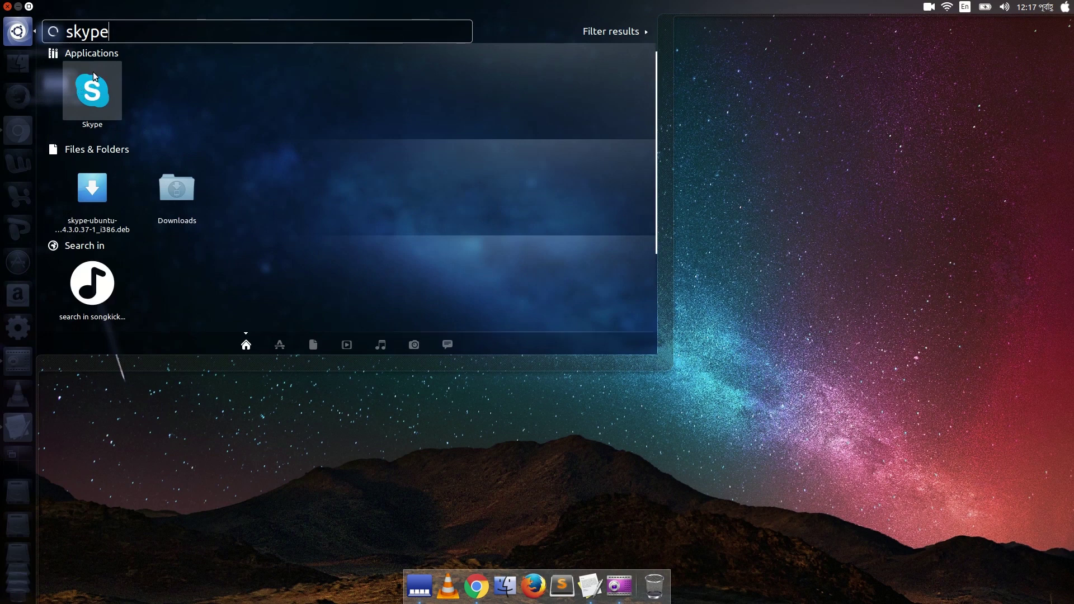
- Launch Skype, nudge its window right, and bring up the Skype Name and Password fields
left_click(93, 72)
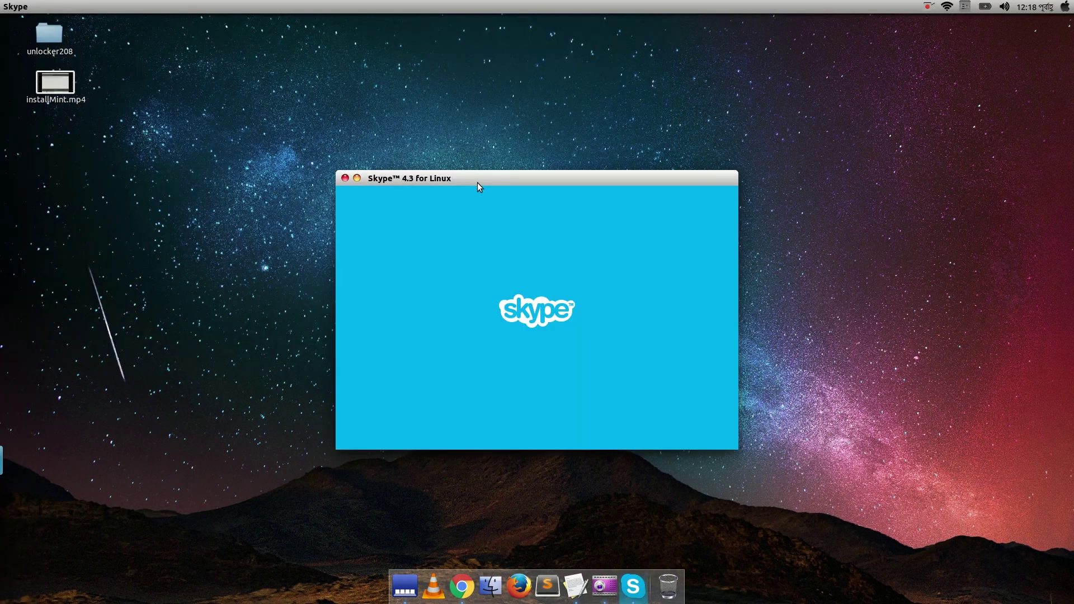
left_click_drag(477, 183, 555, 177)
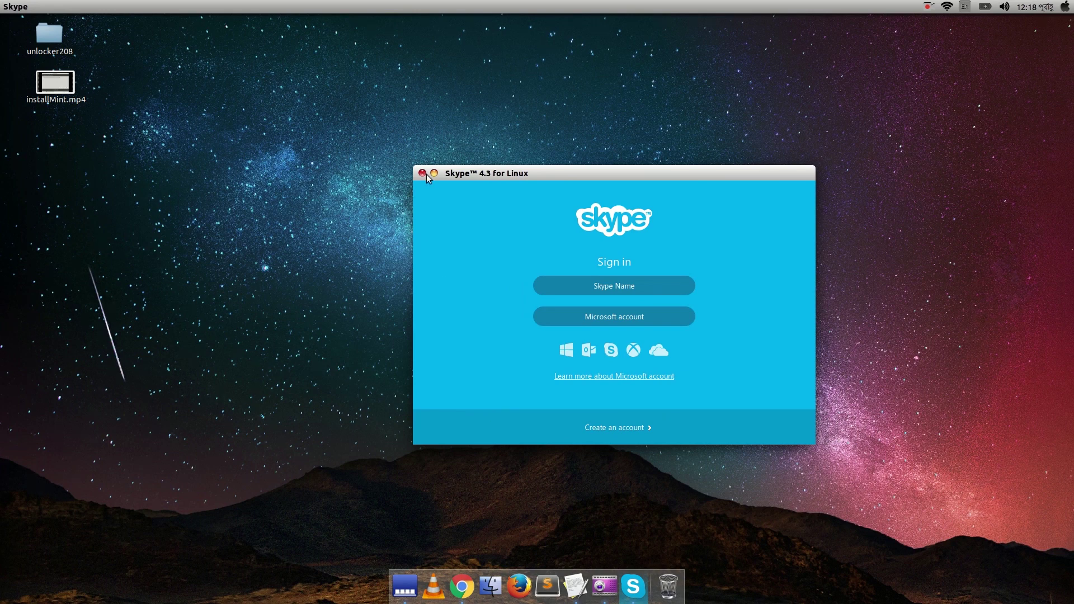
left_click(624, 286)
left_click(619, 300)
left_click(603, 274)
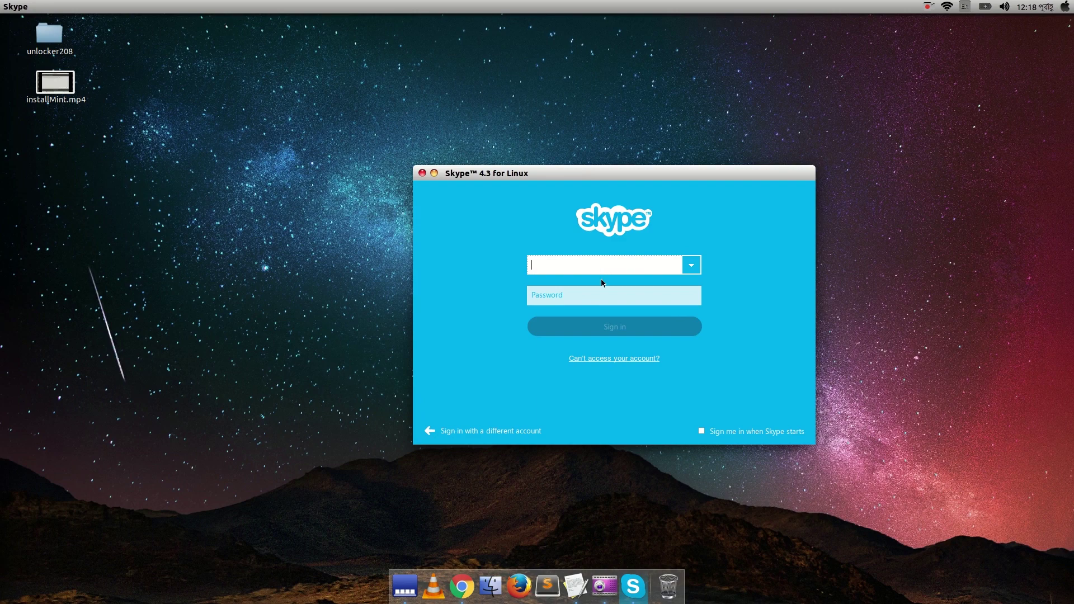
left_click(598, 304)
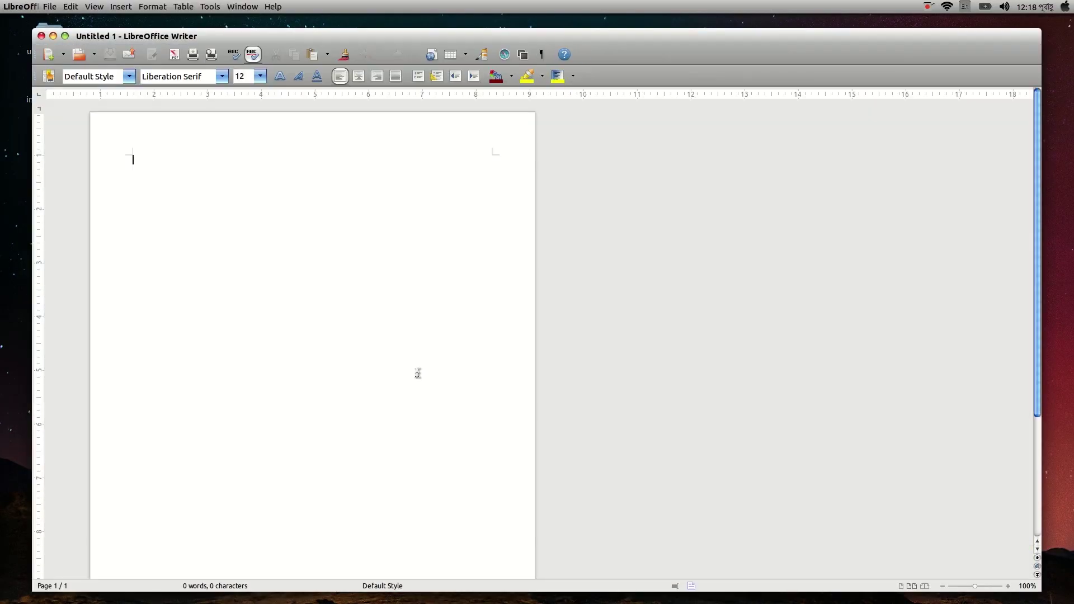
- Launch LibreOffice Calc, select several cells in the blank sheet, then close it
mouse_move(2, 229)
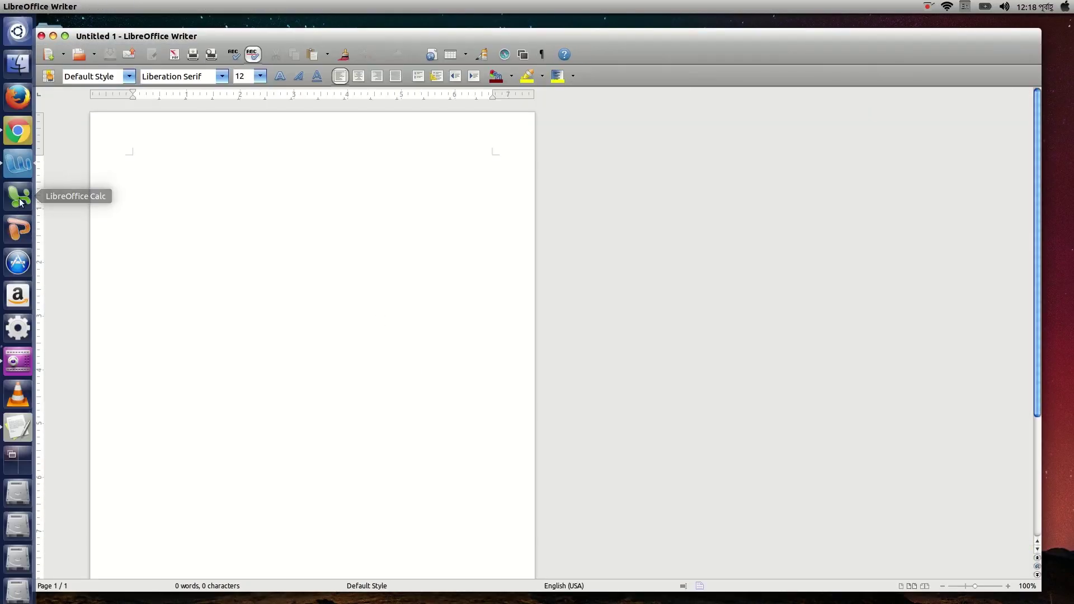
left_click(19, 200)
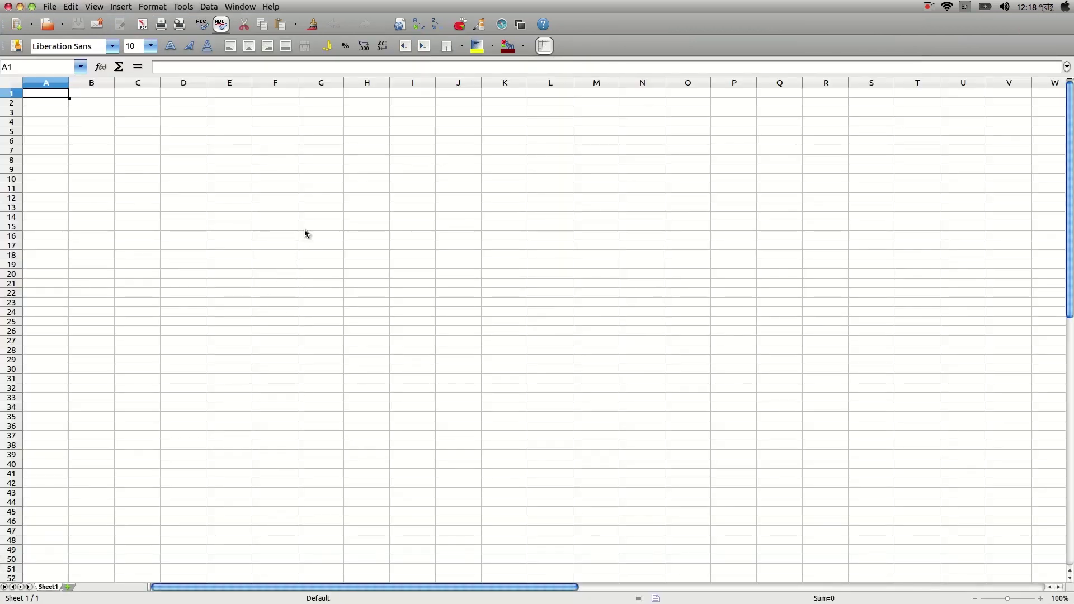
left_click(305, 230)
left_click(195, 188)
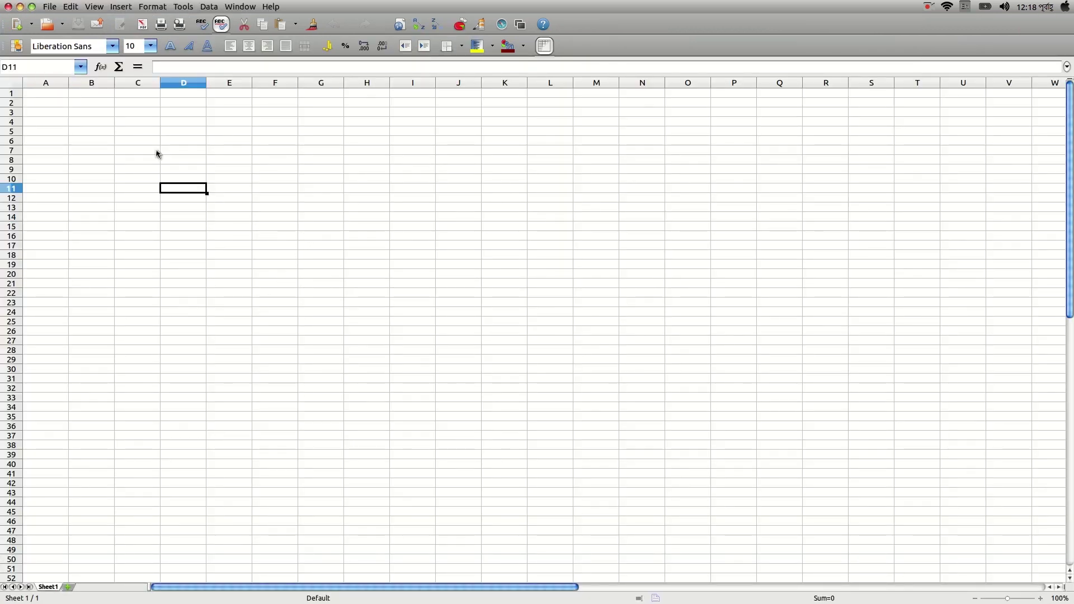
left_click(151, 142)
left_click(117, 96)
left_click(276, 179)
left_click(451, 201)
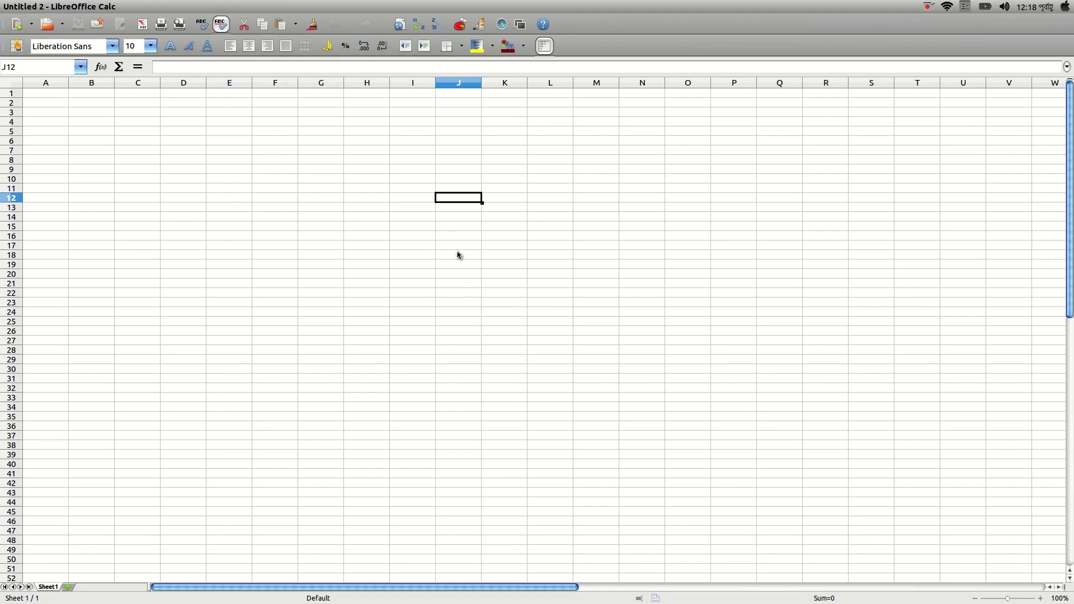
left_click(464, 293)
left_click(220, 172)
left_click(6, 6)
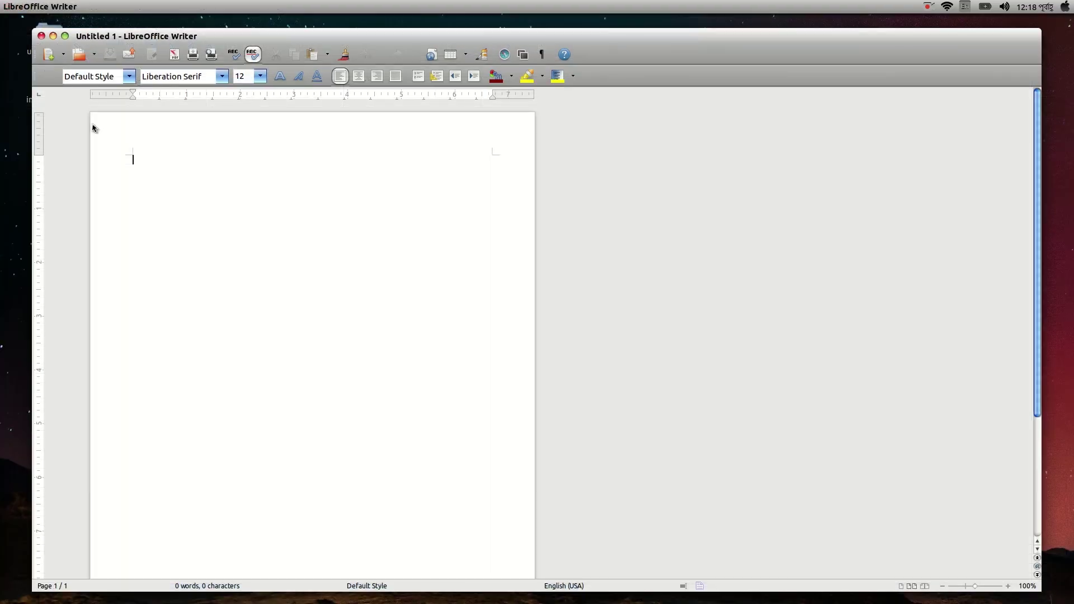
- Launch LibreOffice Impress with a title-and-text first slide
left_click(18, 230)
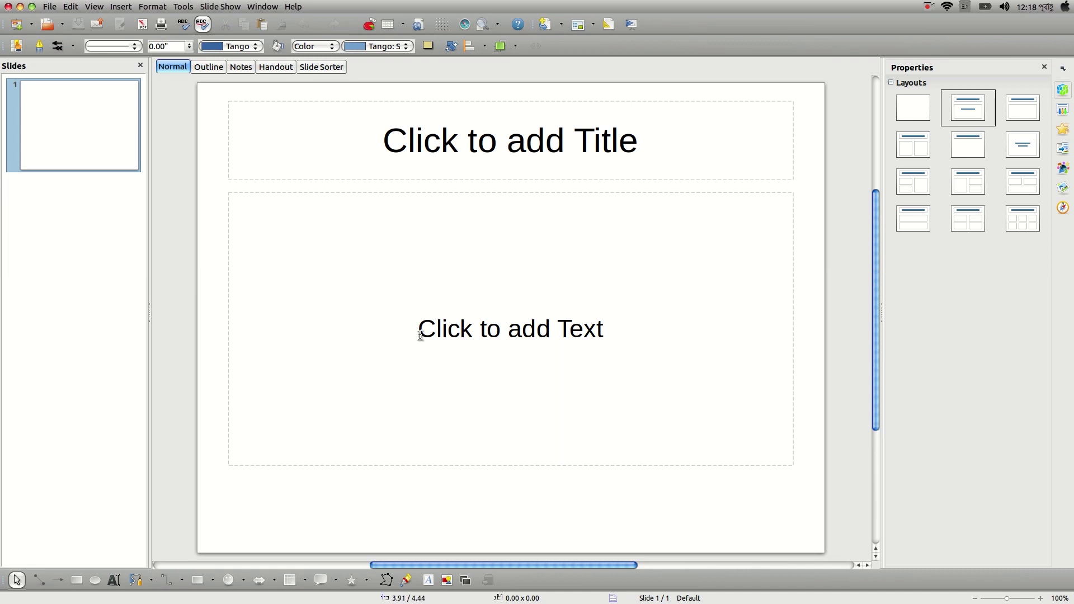
scroll(422, 337, "down", 5)
scroll(524, 339, "up", 7)
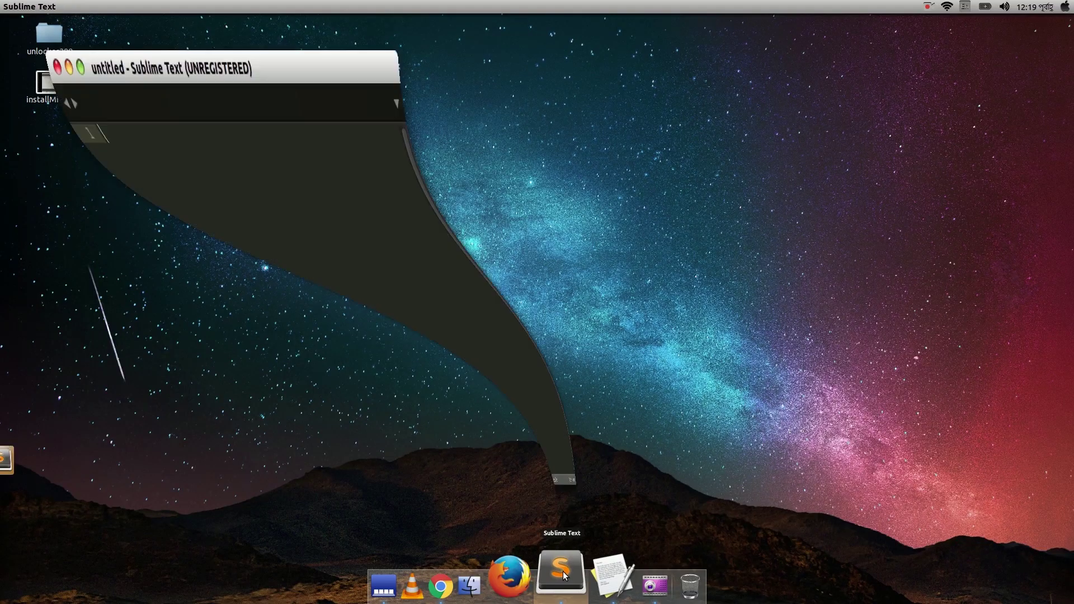
- Maximize Sublime Text, dismiss the update prompt, and set the file's syntax to HTML
double_click(288, 20)
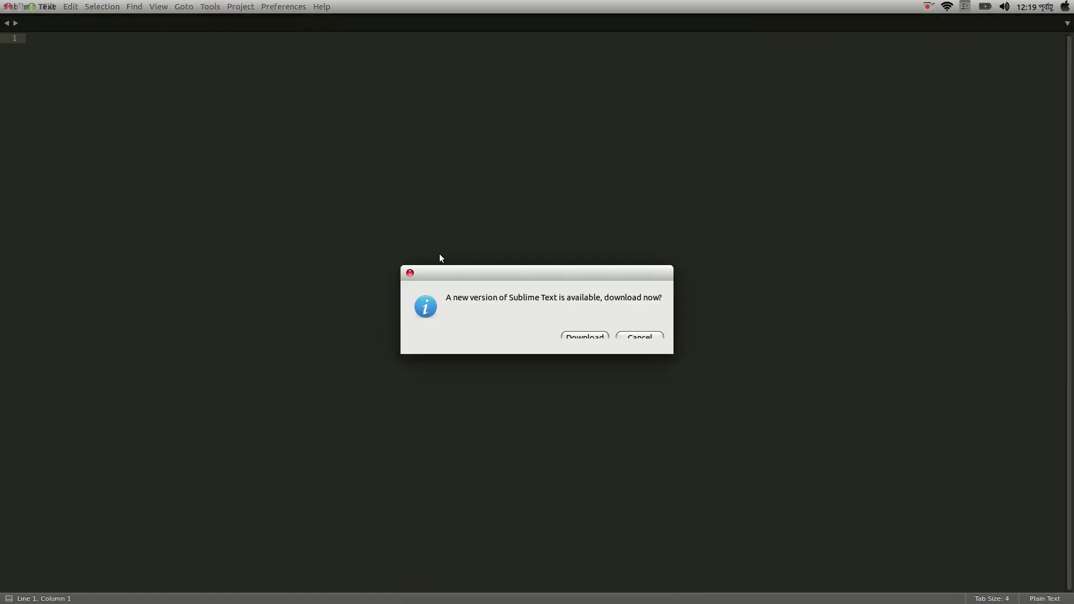
key("Escape")
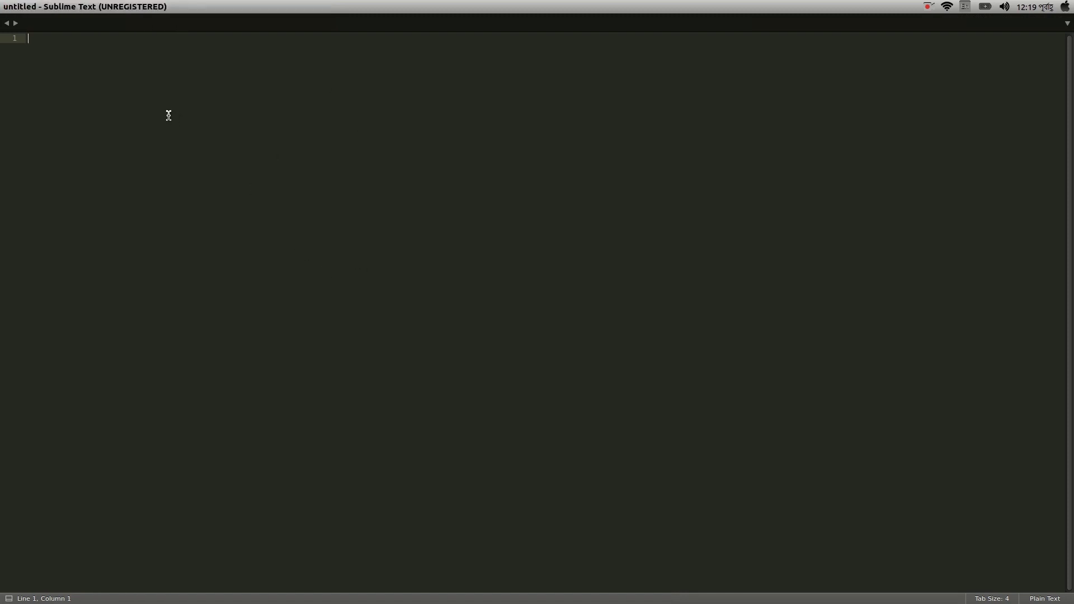
left_click(158, 6)
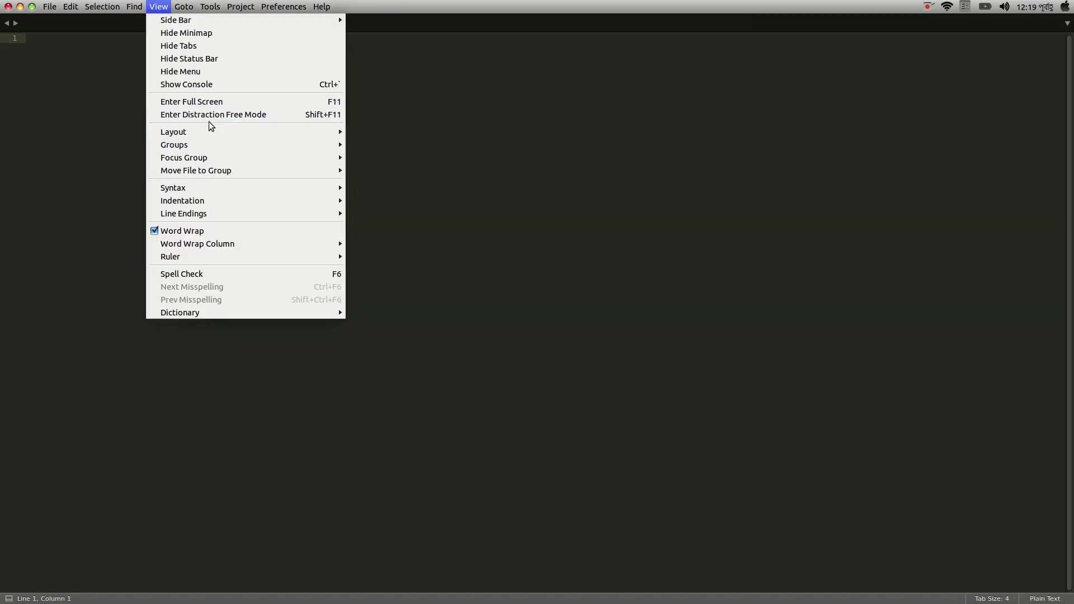
mouse_move(210, 189)
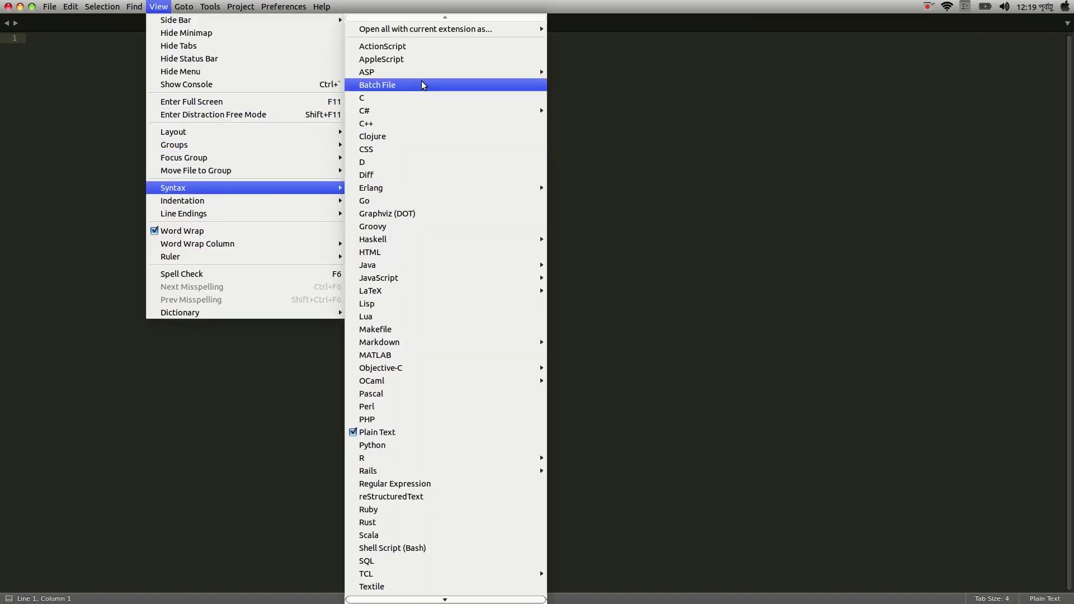
scroll(430, 566, "down", 1)
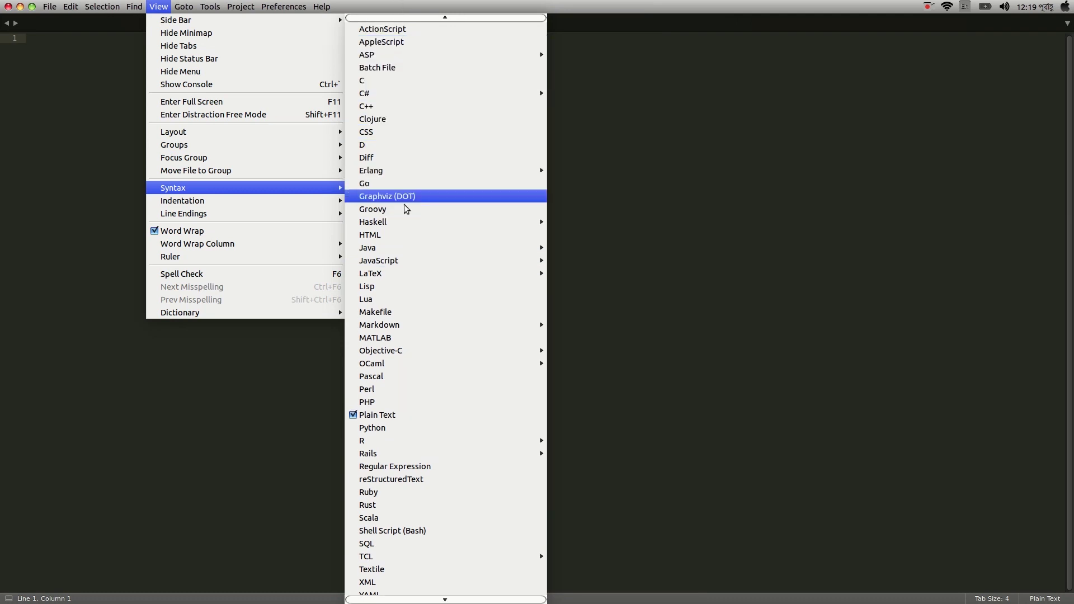
scroll(431, 350, "up", 1)
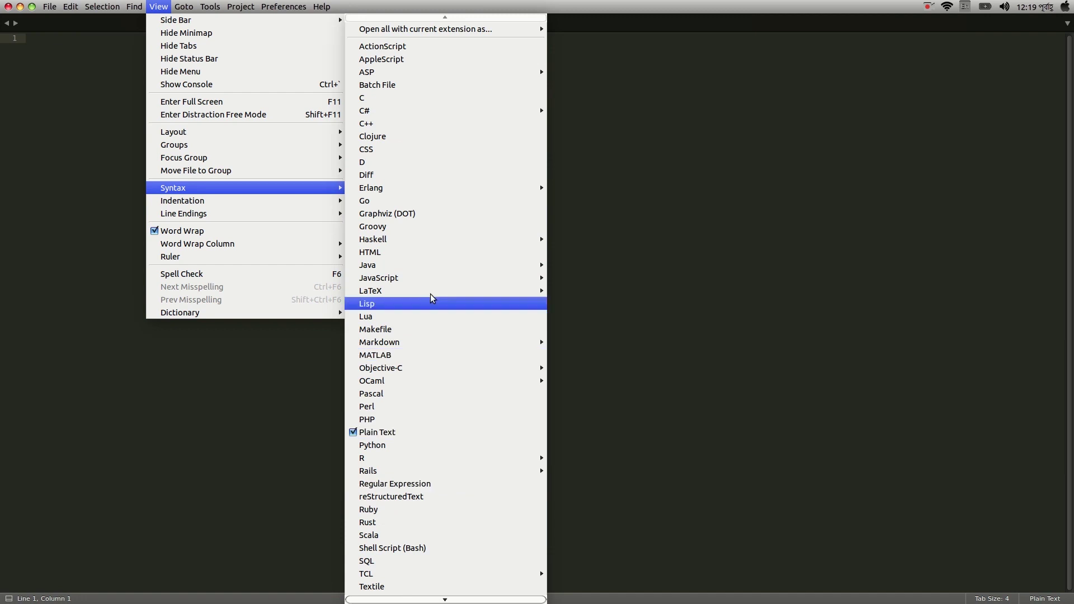
left_click(426, 252)
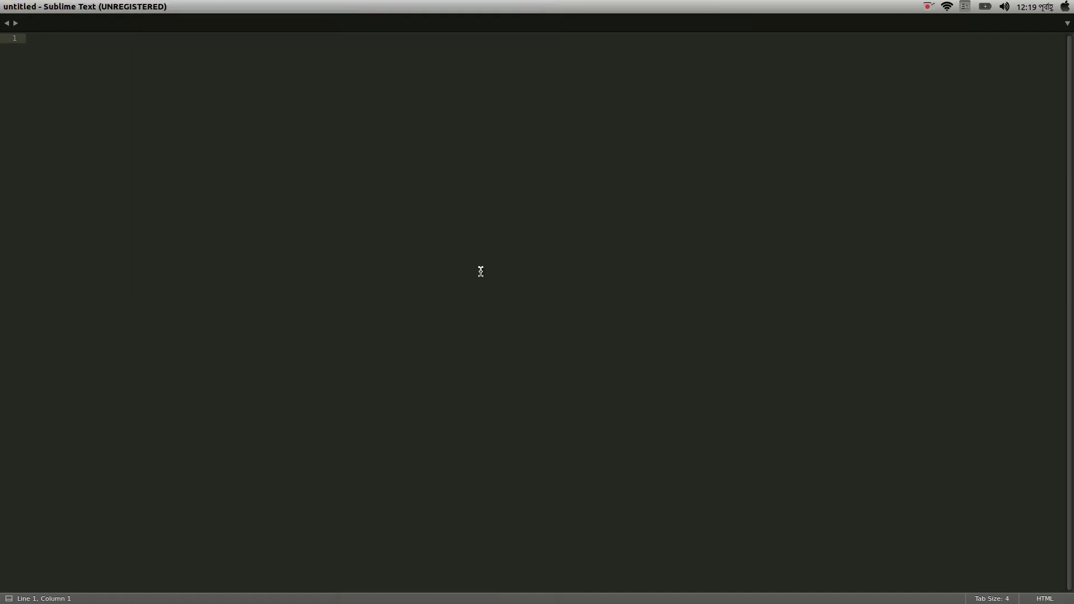
- Expand 'html' into an HTML5 boilerplate and add a p tag inside the body
type("html")
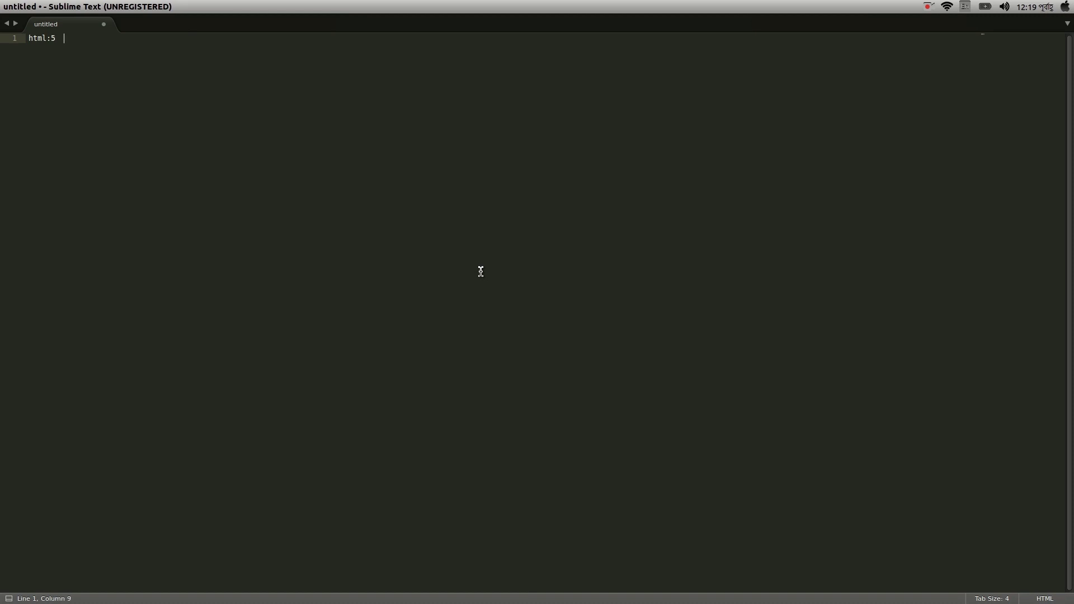
key("Tab")
left_click(72, 93)
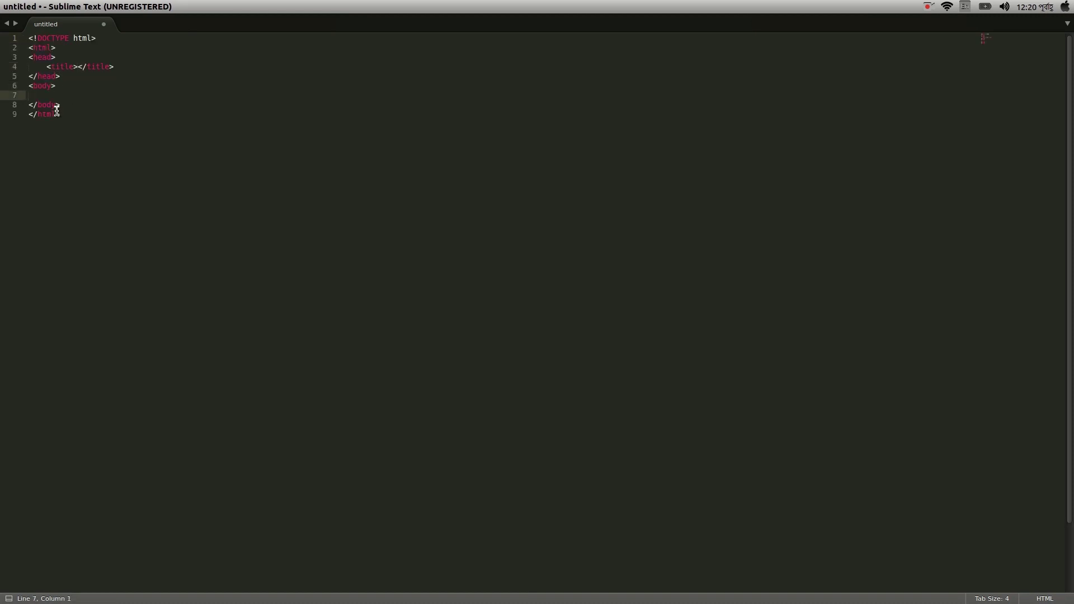
left_click(212, 203)
left_click(116, 99)
type("p")
key("Tab")
type("h")
key("Tab")
- Delete all the document's text and minimize the editor
key("ctrl+a")
key("BackSpace")
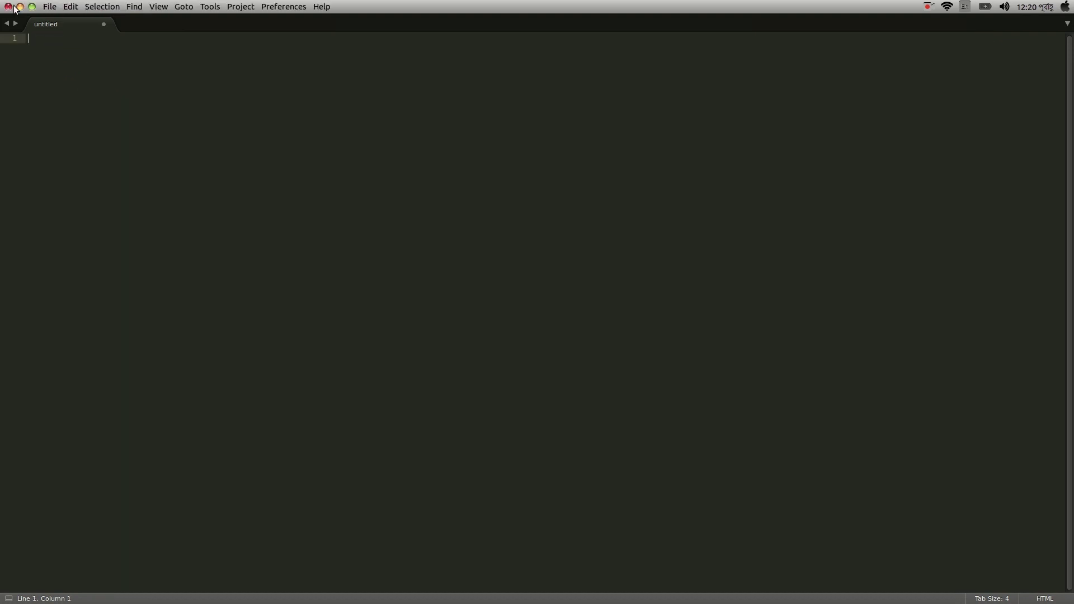
left_click(19, 7)
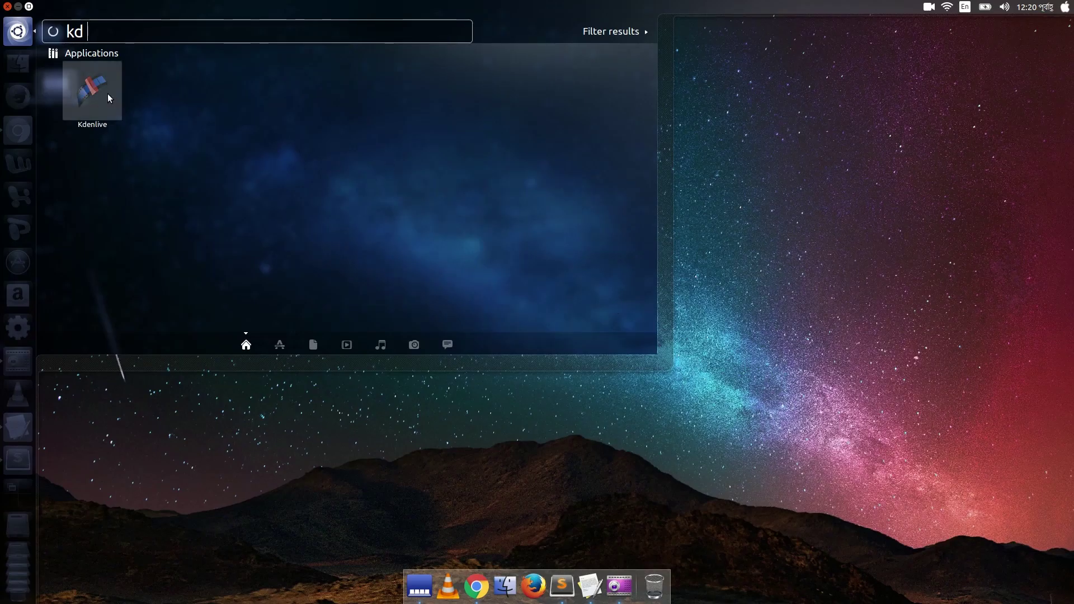
left_click(107, 93)
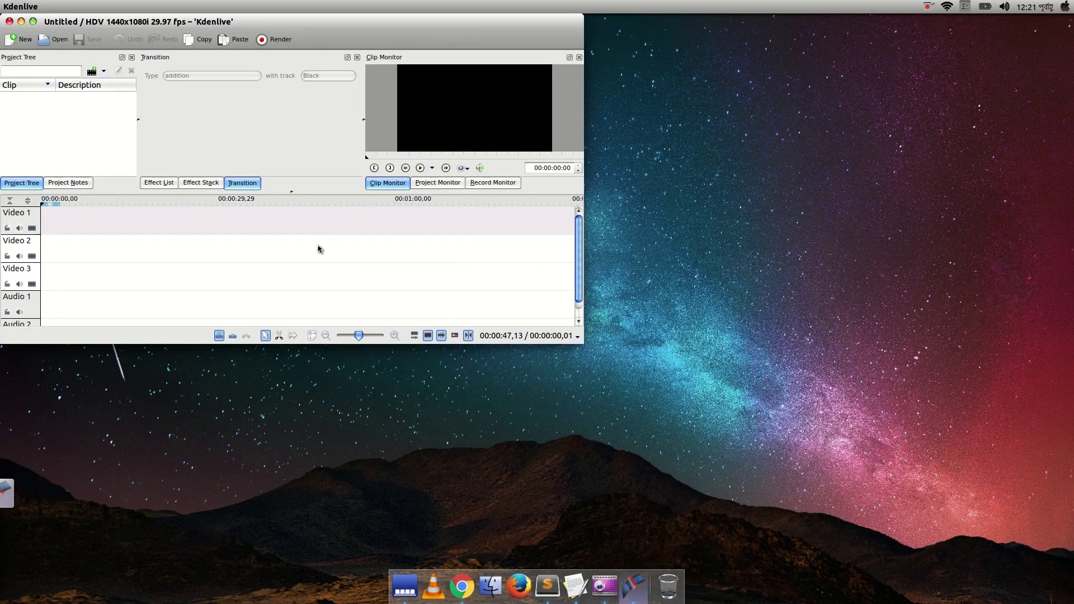
left_click_drag(311, 25, 676, 170)
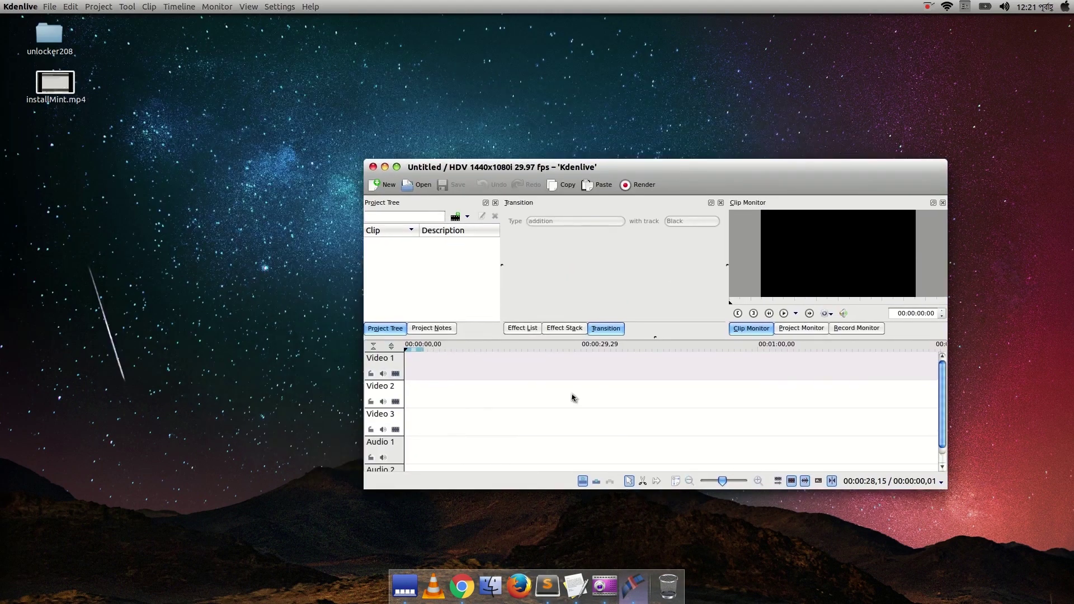
left_click(447, 387)
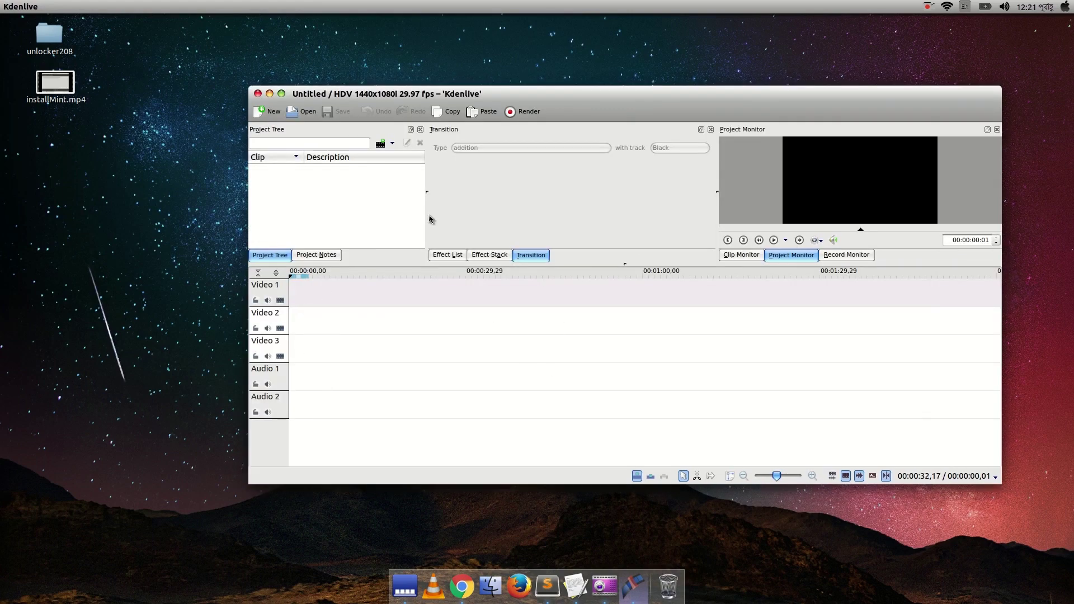
left_click(258, 93)
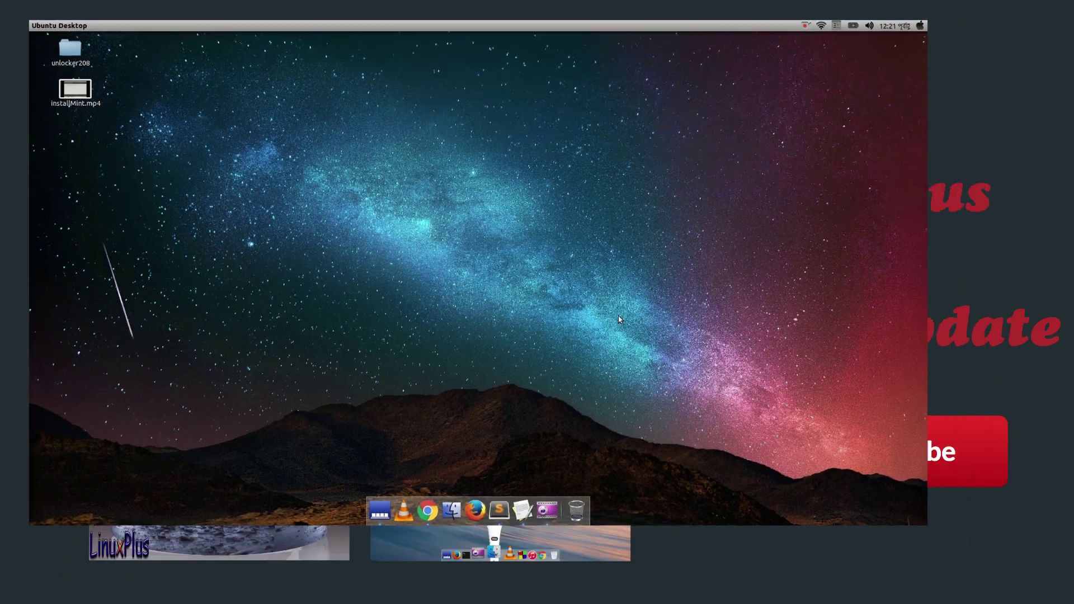